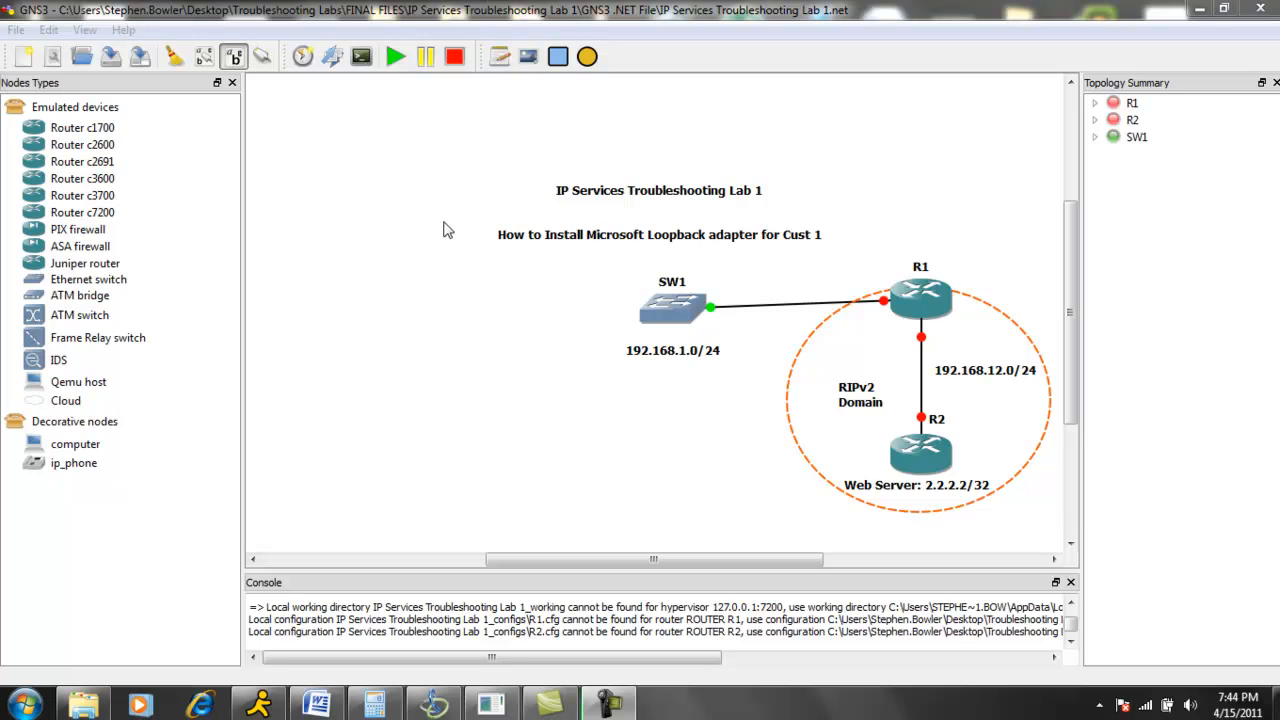
Launch the Add Hardware wizard by running hdwwiz.exe
{"action": "left_click", "coordinate": [22, 703]}
{"action": "left_click", "coordinate": [81, 655]}
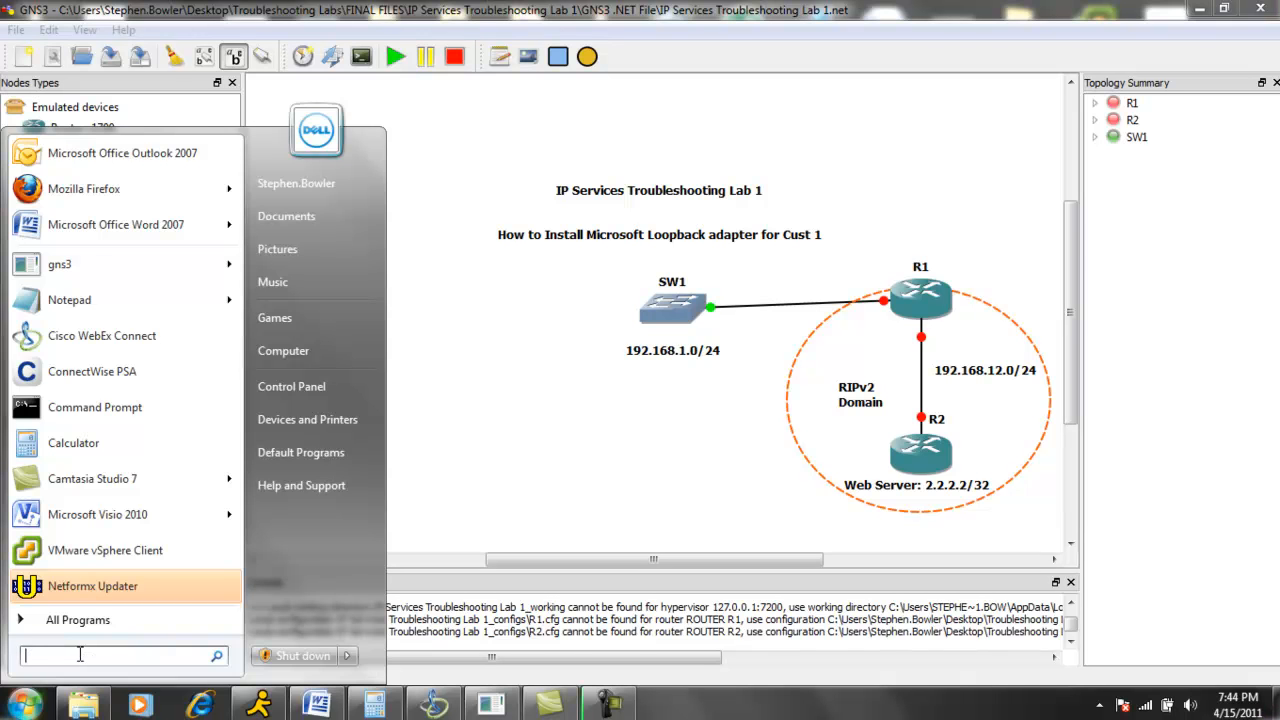
{"action": "type", "text": "hdwwiz.exe"}
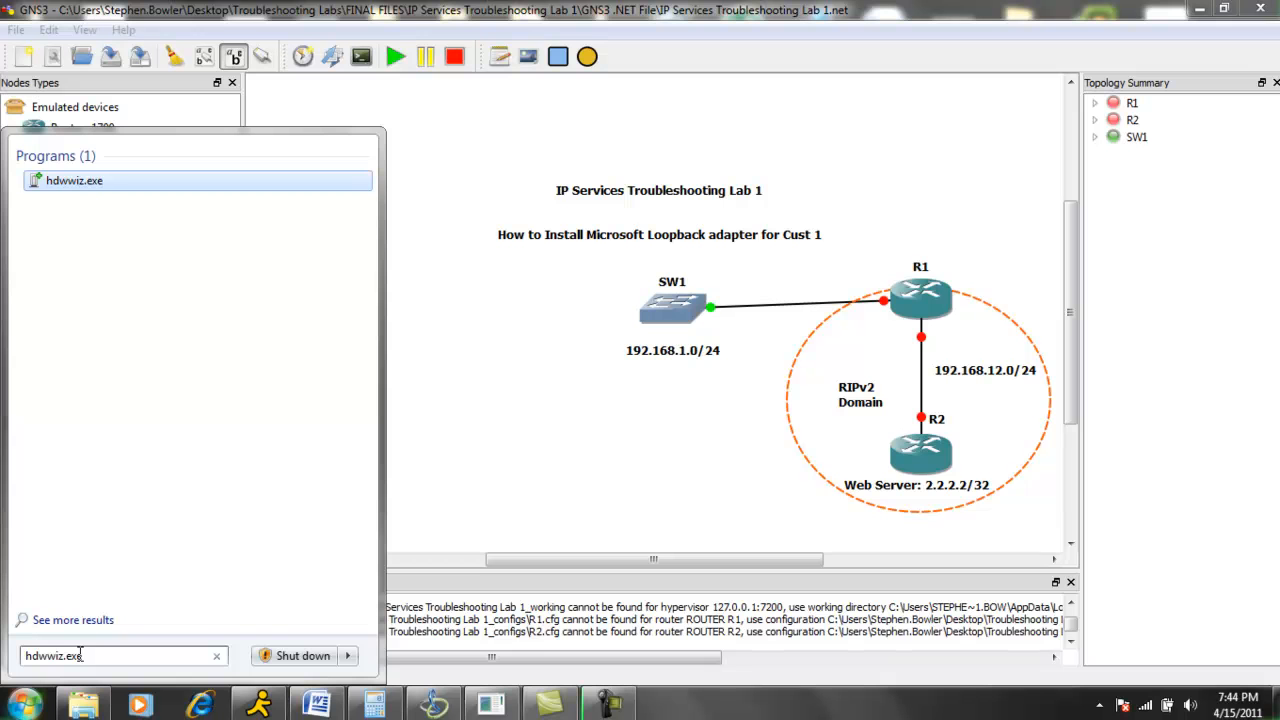
{"action": "key", "text": "Return"}
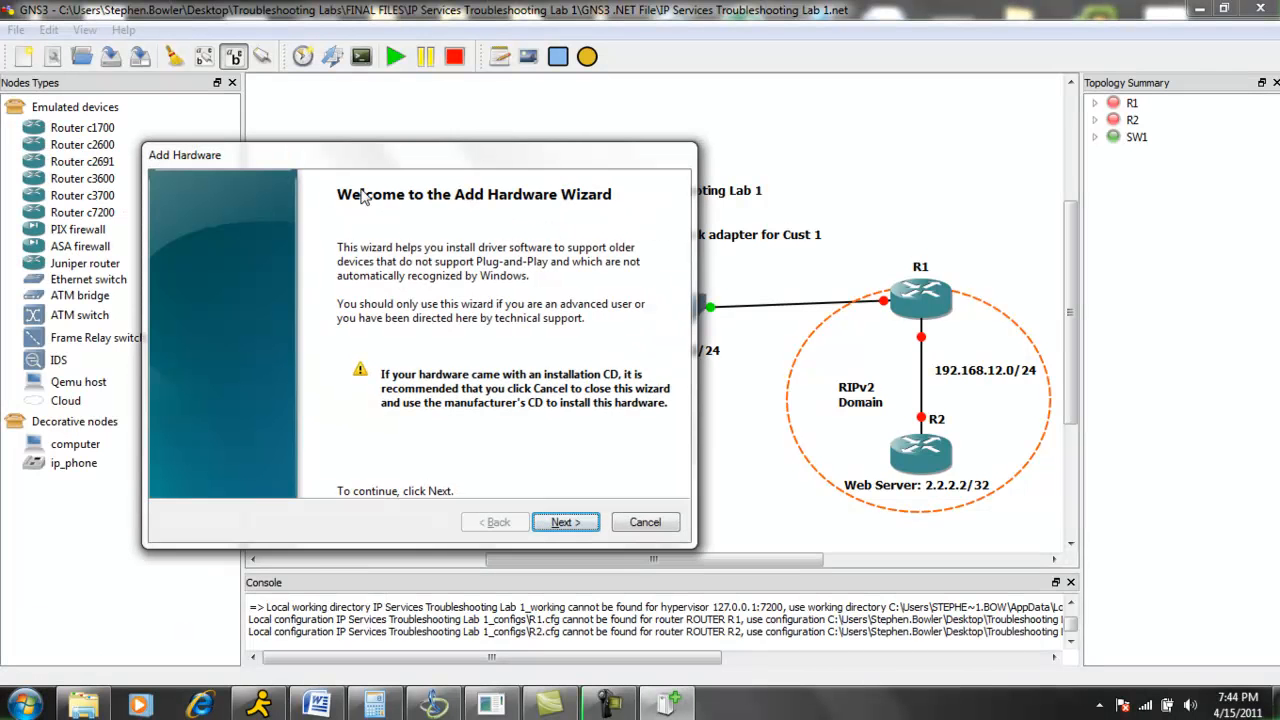
{"action": "left_click_drag", "start_coordinate": [394, 158], "coordinate": [399, 155]}
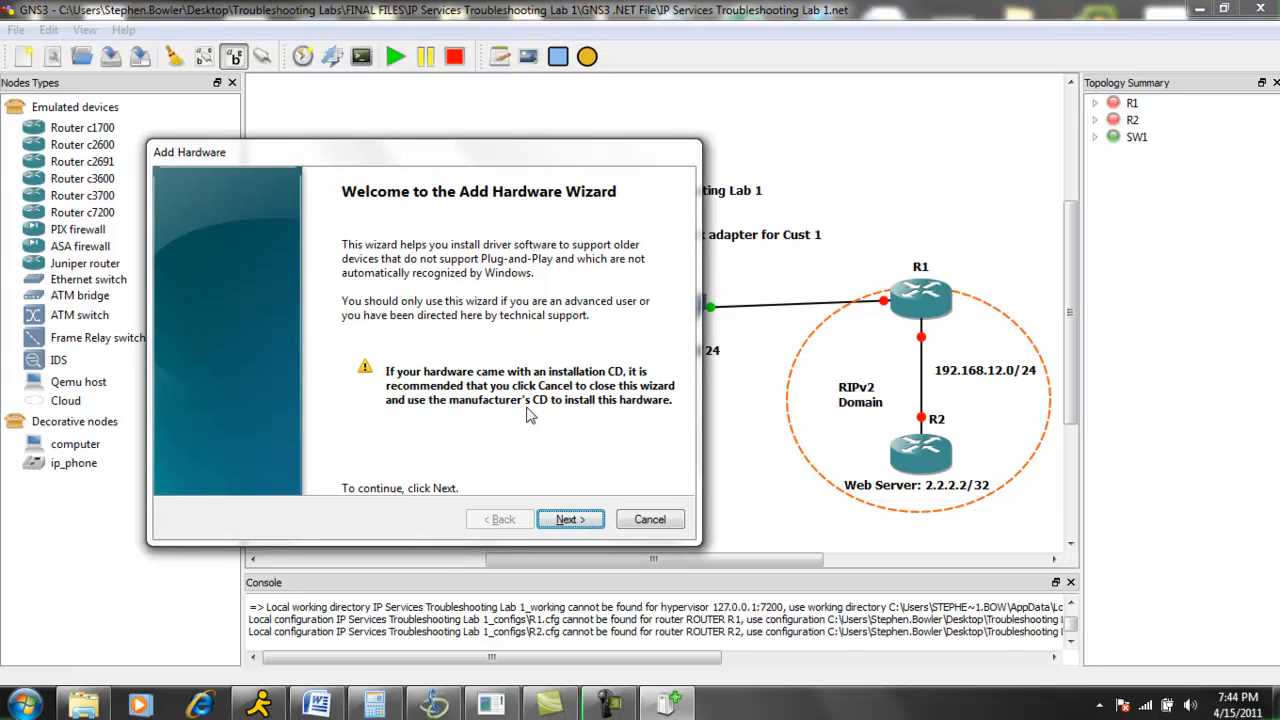
Choose to install hardware manually selected from a list, with Network adapters as the hardware type
{"action": "left_click", "coordinate": [569, 520]}
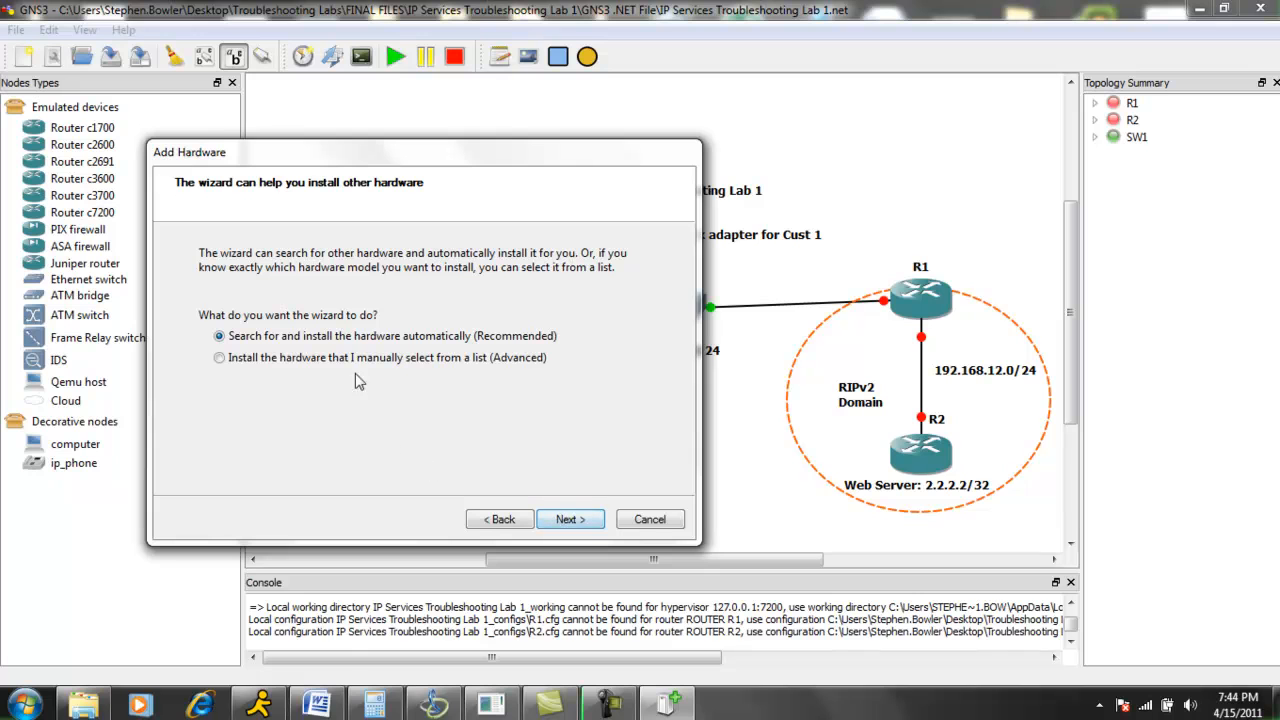
{"action": "left_click", "coordinate": [256, 364]}
{"action": "left_click", "coordinate": [570, 519]}
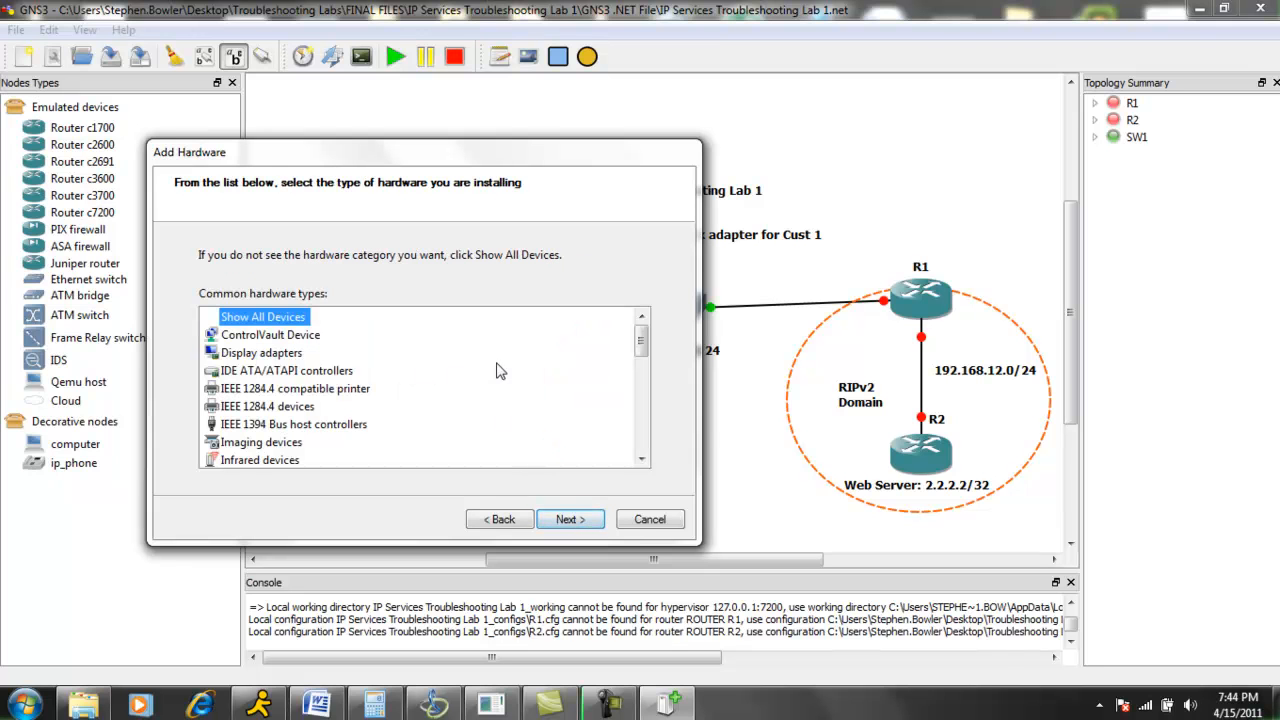
{"action": "left_click_drag", "start_coordinate": [641, 340], "coordinate": [641, 388]}
{"action": "left_click", "coordinate": [291, 374]}
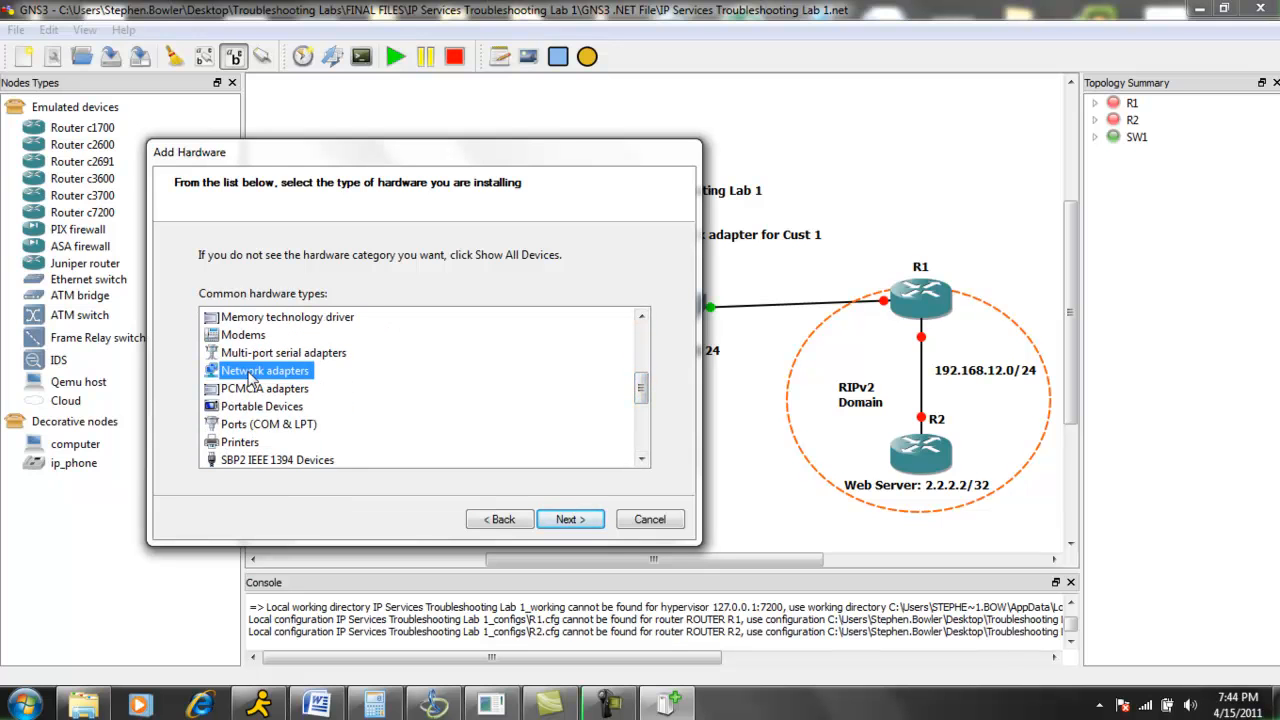
{"action": "double_click", "coordinate": [250, 376]}
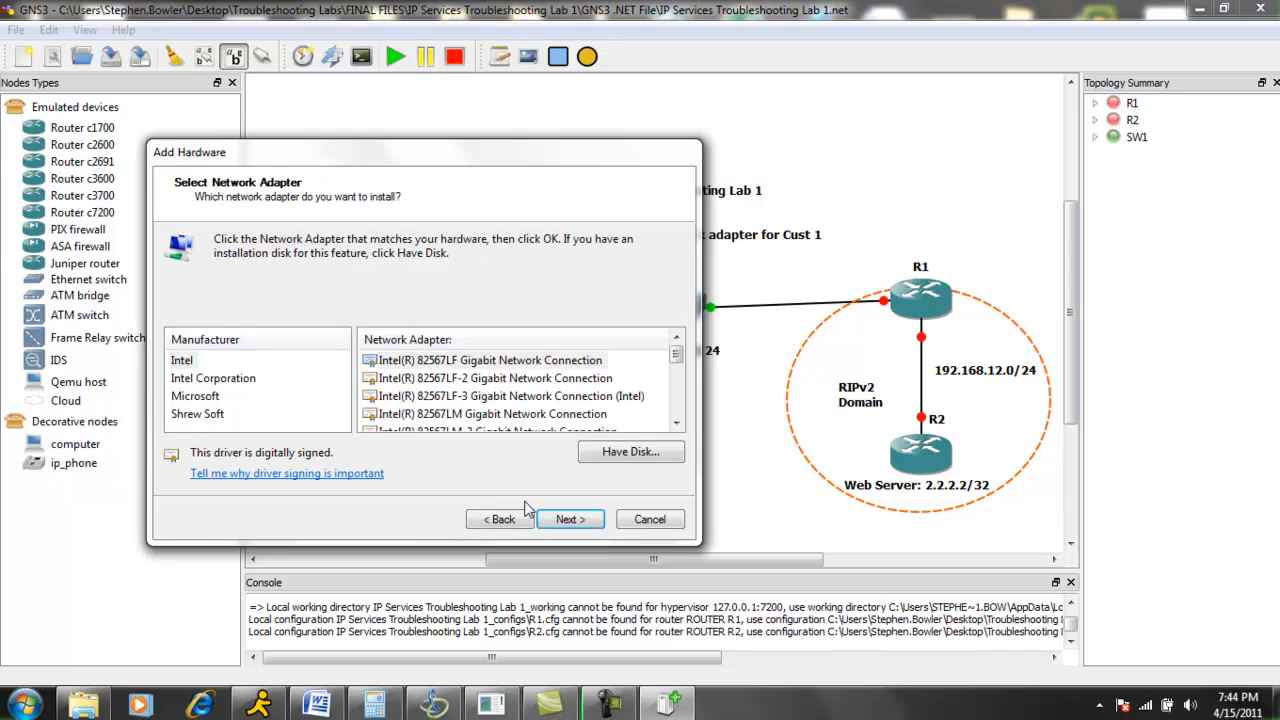
{"action": "left_click", "coordinate": [499, 519]}
{"action": "scroll", "coordinate": [280, 450], "scroll_direction": "down", "scroll_amount": 1}
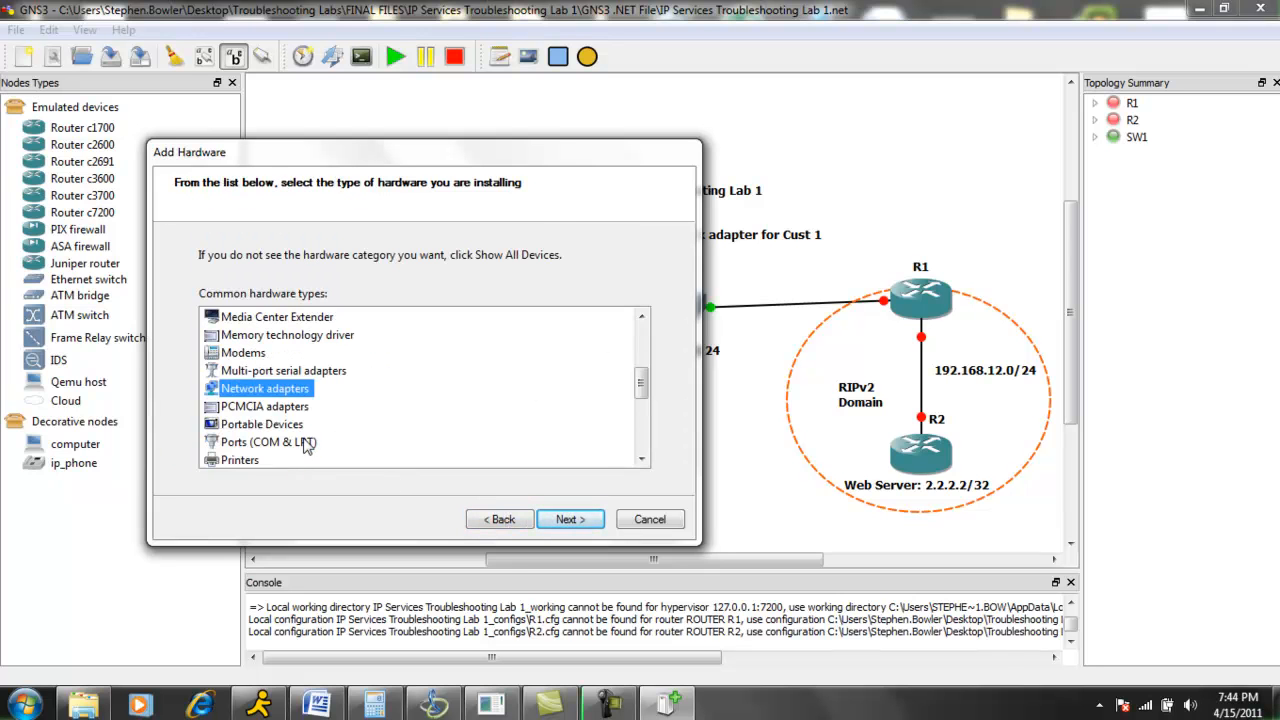
{"action": "left_click", "coordinate": [556, 516]}
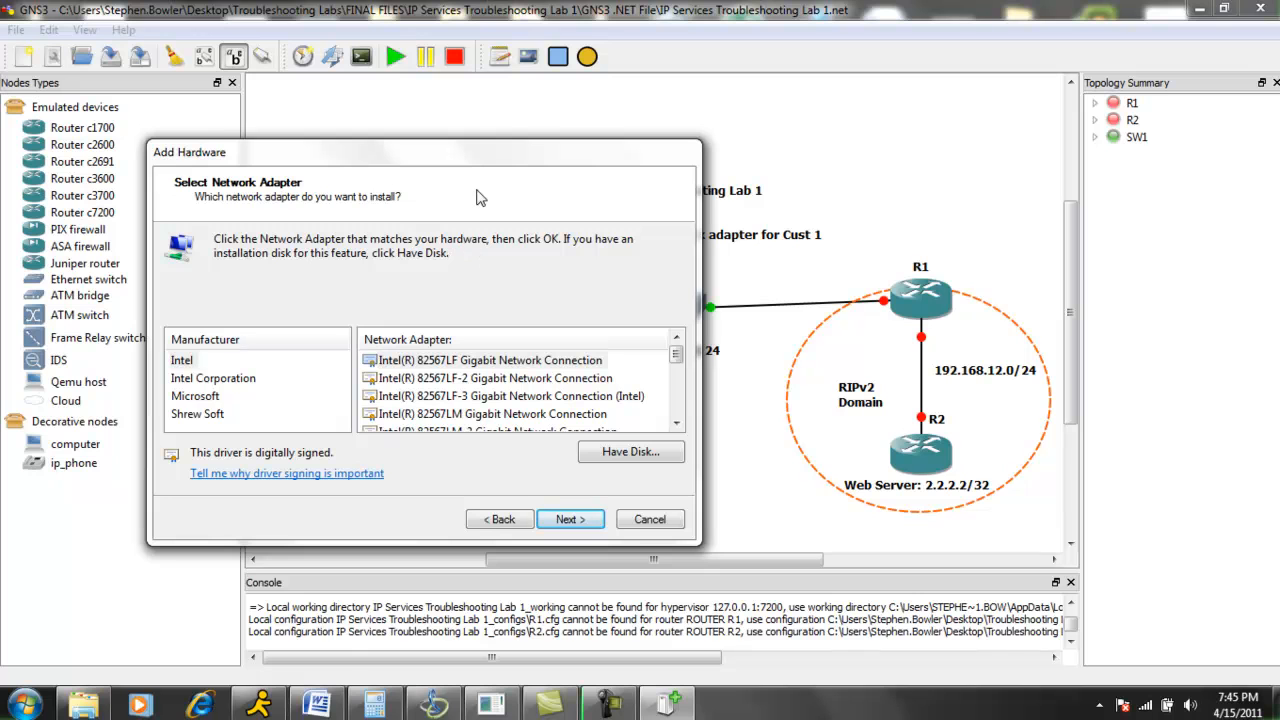
Install the Microsoft Loopback Adapter from the manufacturer Microsoft and finish the wizard
{"action": "left_click", "coordinate": [195, 398]}
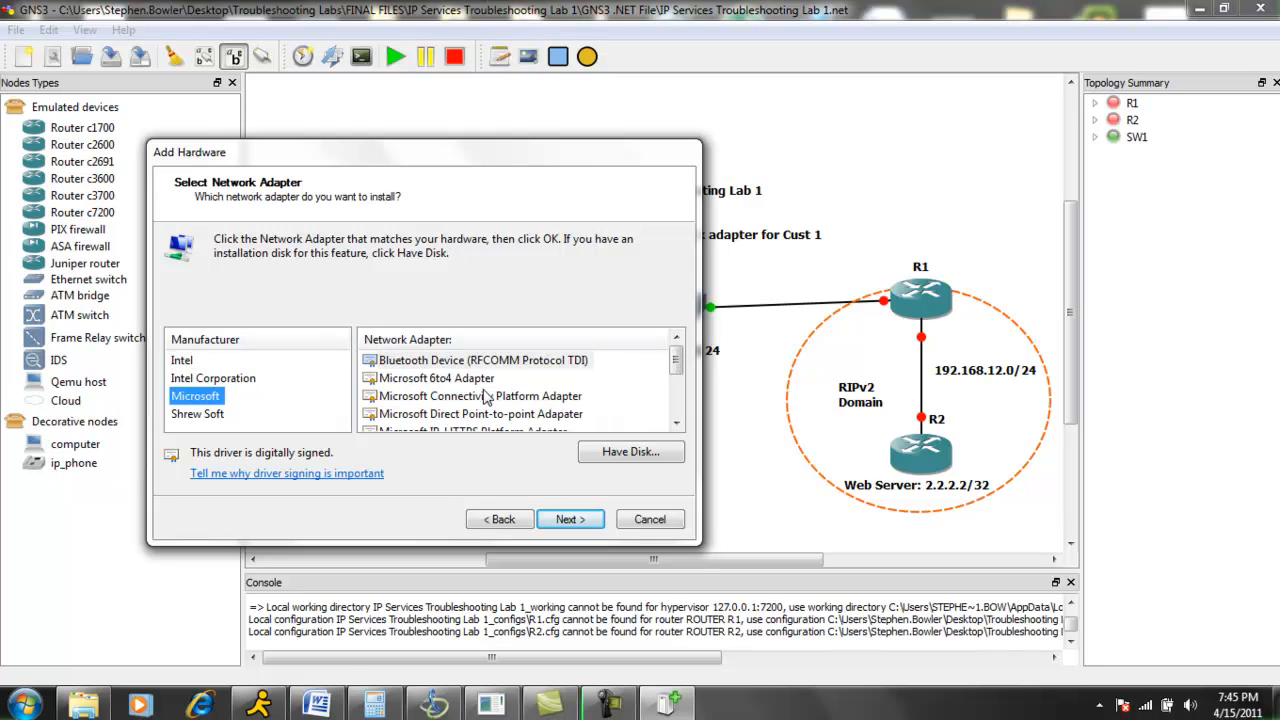
{"action": "left_click_drag", "start_coordinate": [675, 362], "coordinate": [675, 396]}
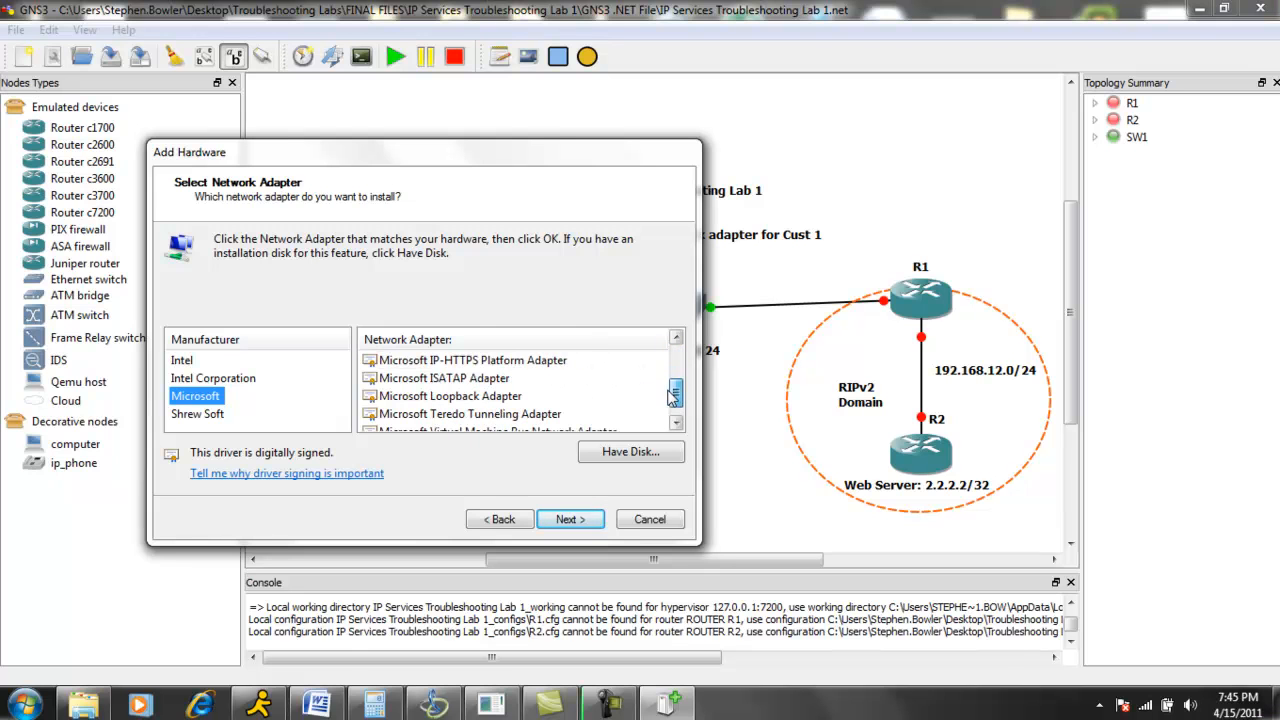
{"action": "left_click", "coordinate": [459, 400]}
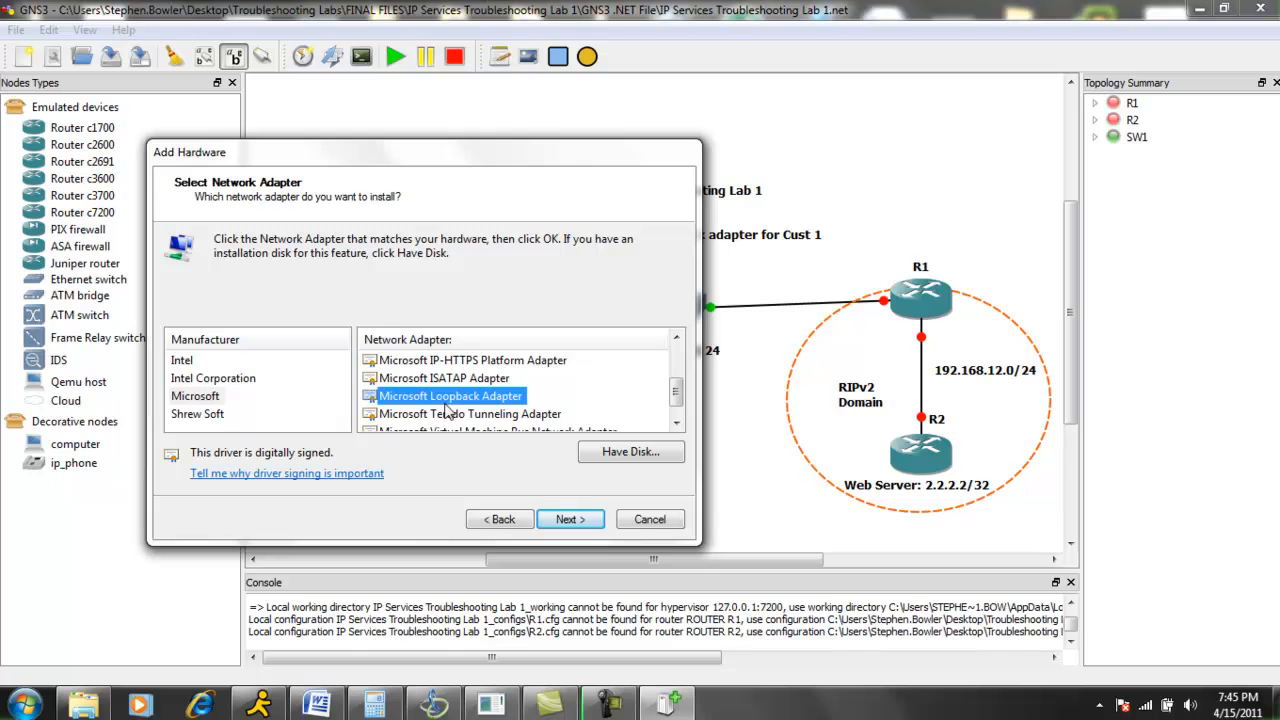
{"action": "left_click", "coordinate": [573, 521]}
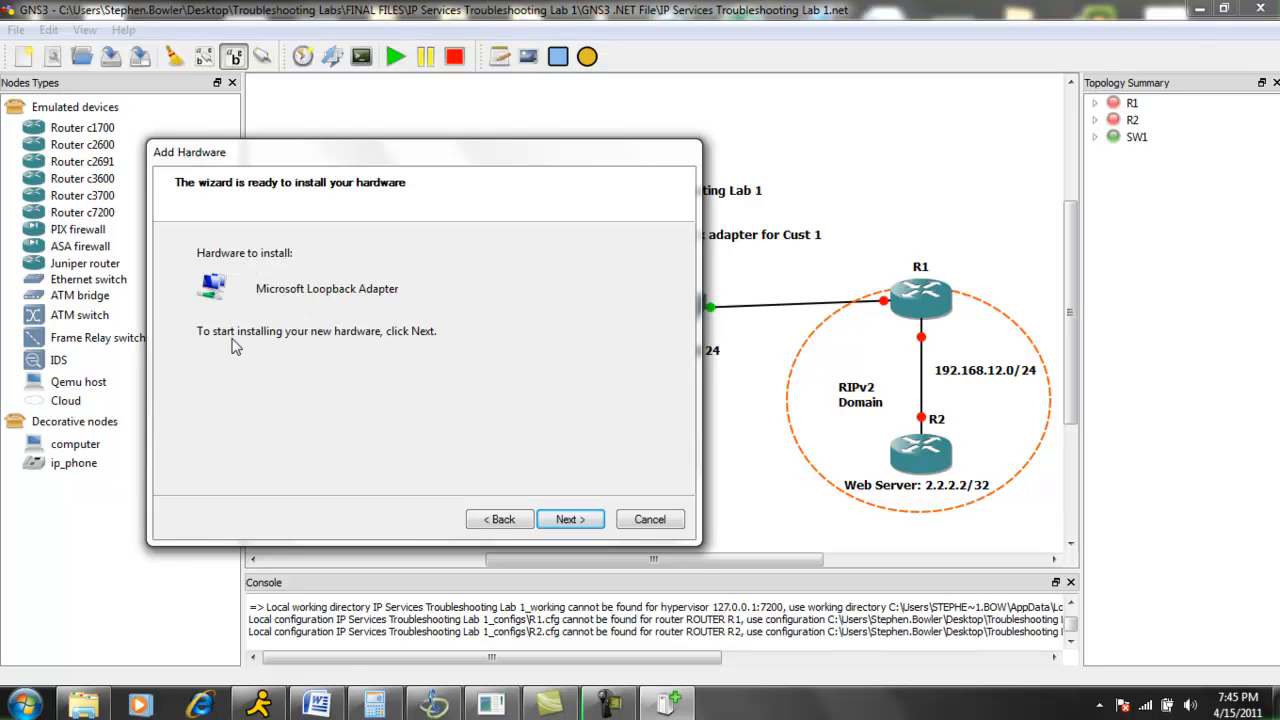
{"action": "left_click", "coordinate": [570, 520]}
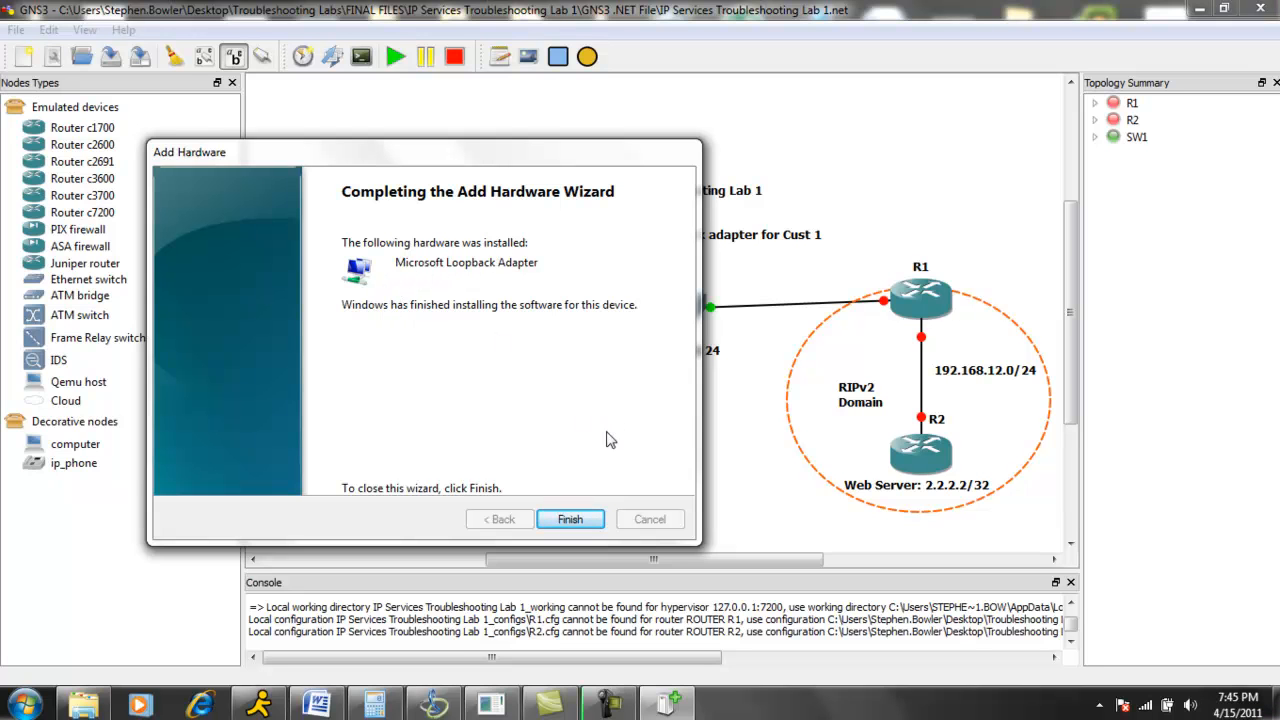
{"action": "left_click", "coordinate": [570, 519]}
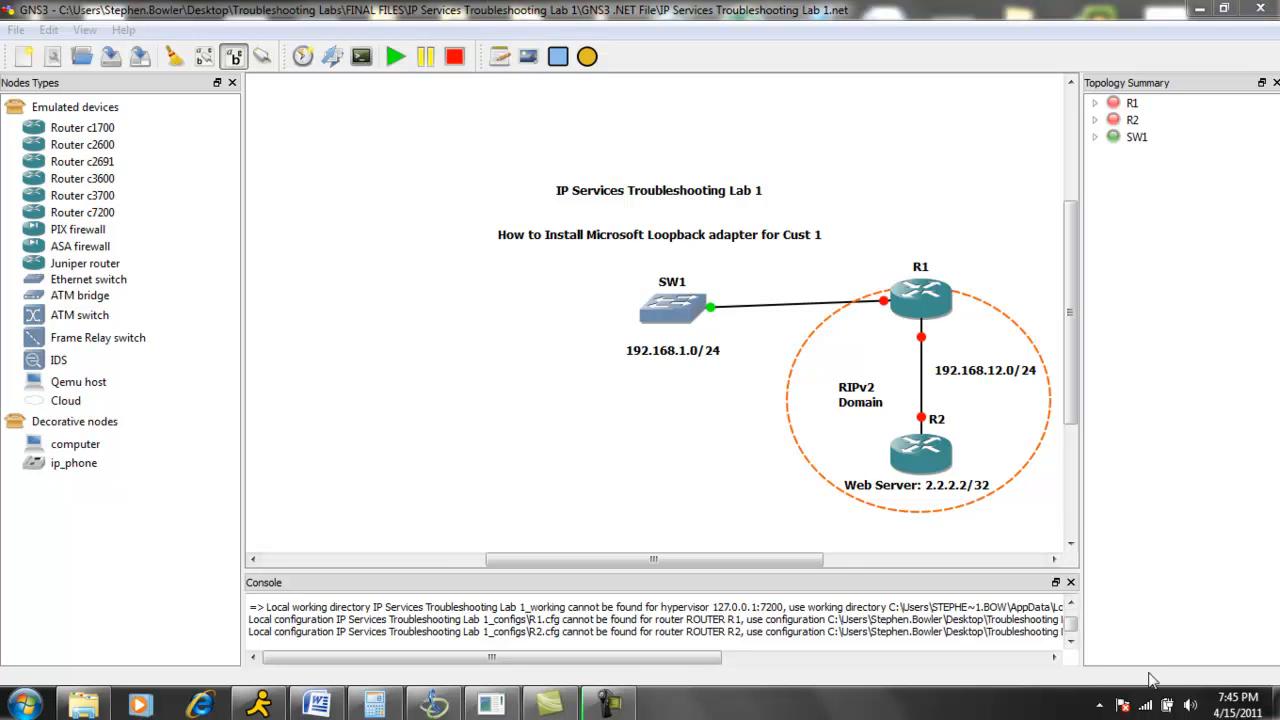
Open the Network and Sharing Center and display the computer's network adapters
{"action": "left_click", "coordinate": [1145, 705]}
{"action": "left_click", "coordinate": [1145, 705]}
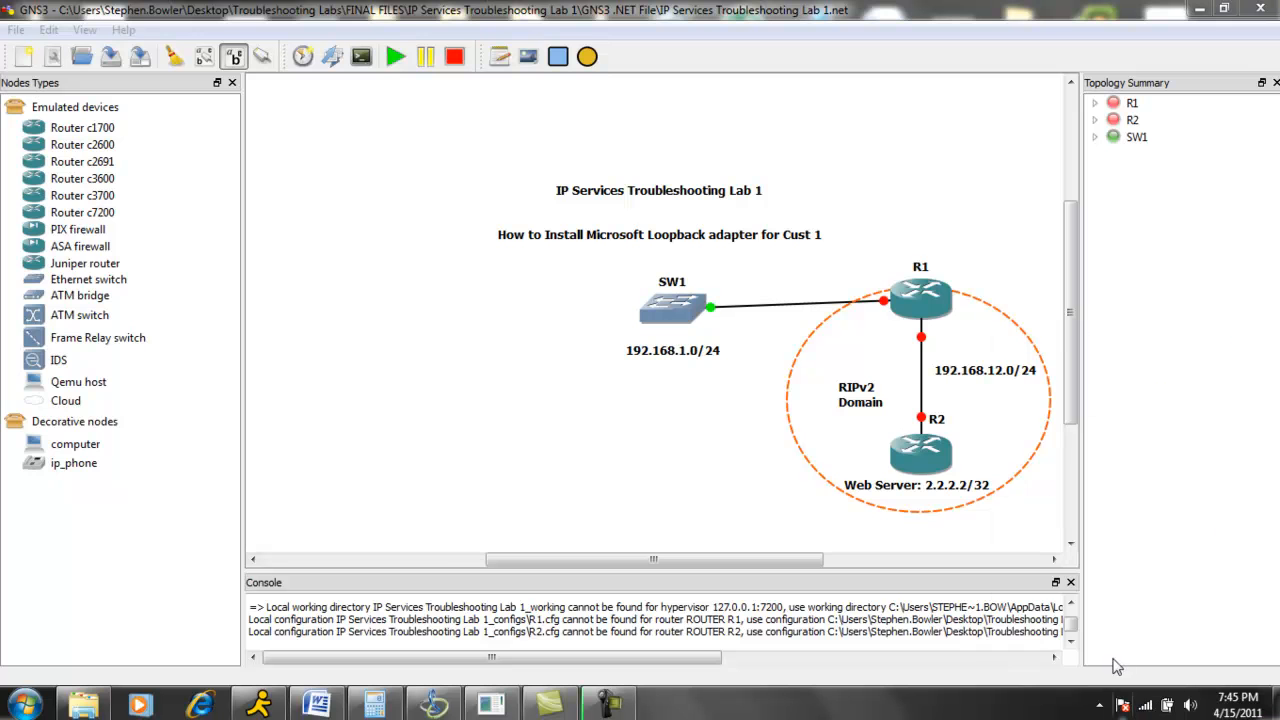
{"action": "left_click", "coordinate": [1145, 704]}
{"action": "left_click", "coordinate": [1100, 668]}
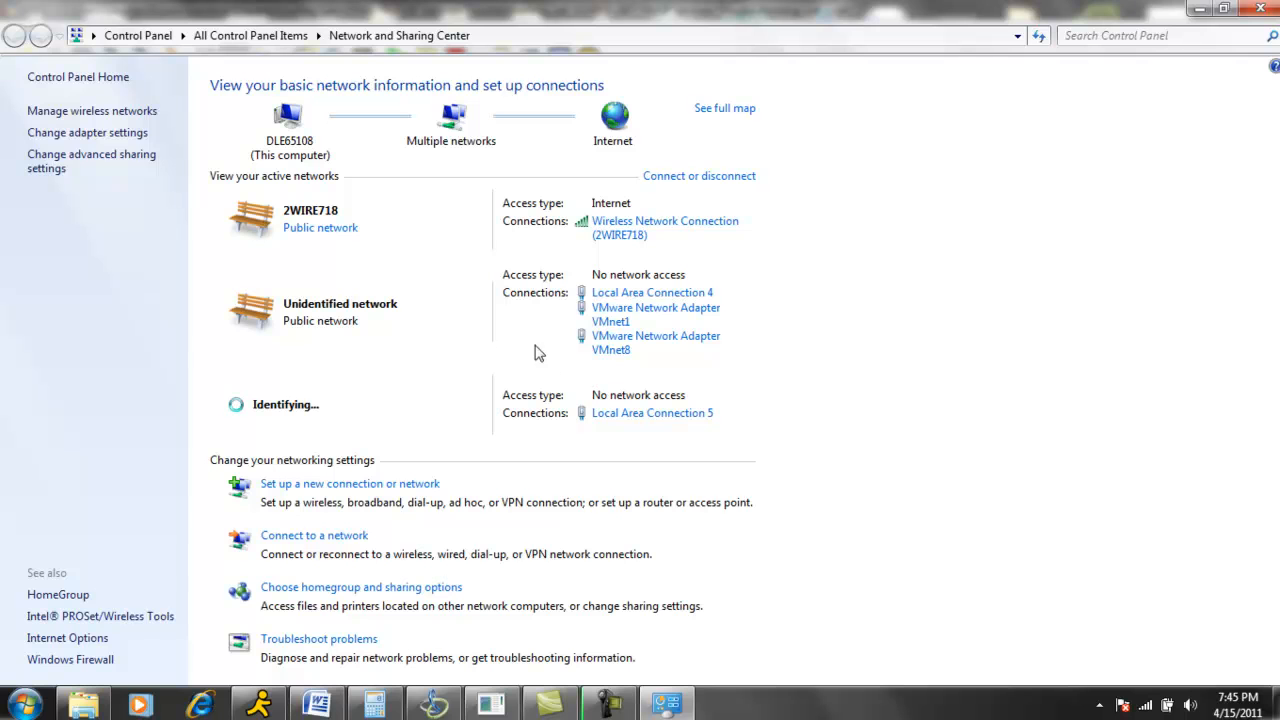
{"action": "left_click", "coordinate": [68, 136]}
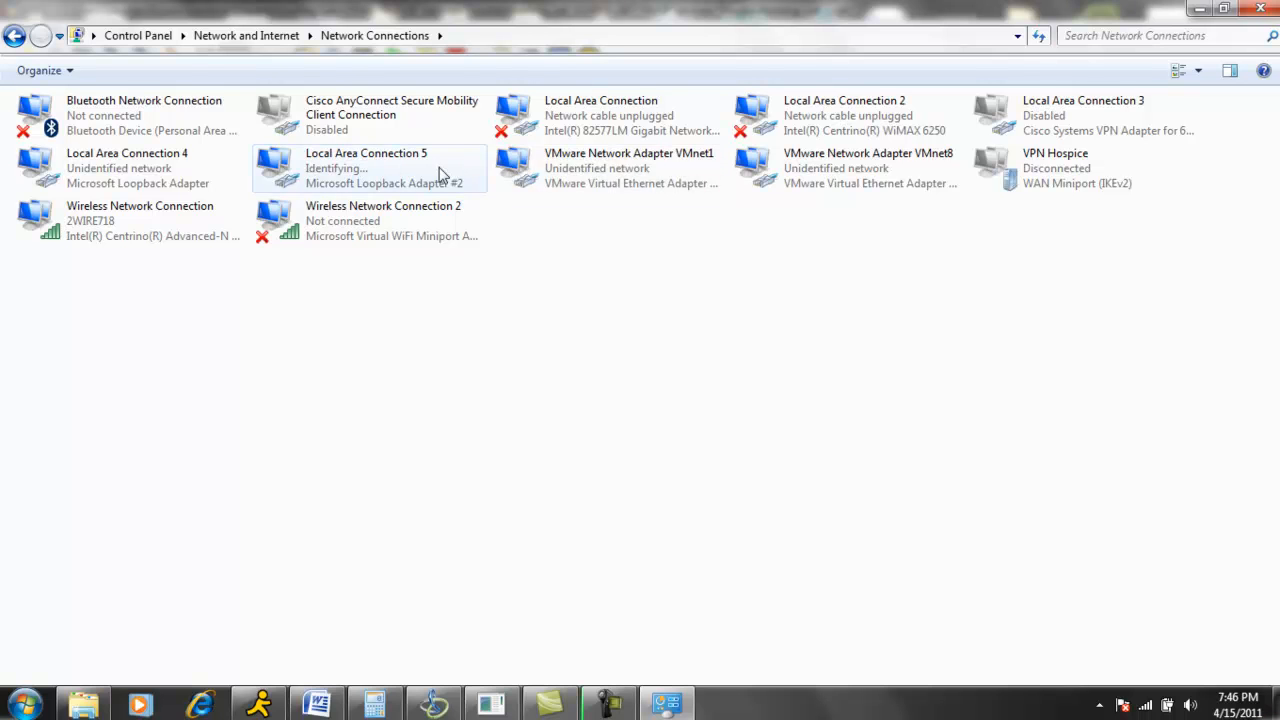
View the status of Local Area Connection 5, the Microsoft Loopback Adapter #2, and close it
{"action": "double_click", "coordinate": [376, 179]}
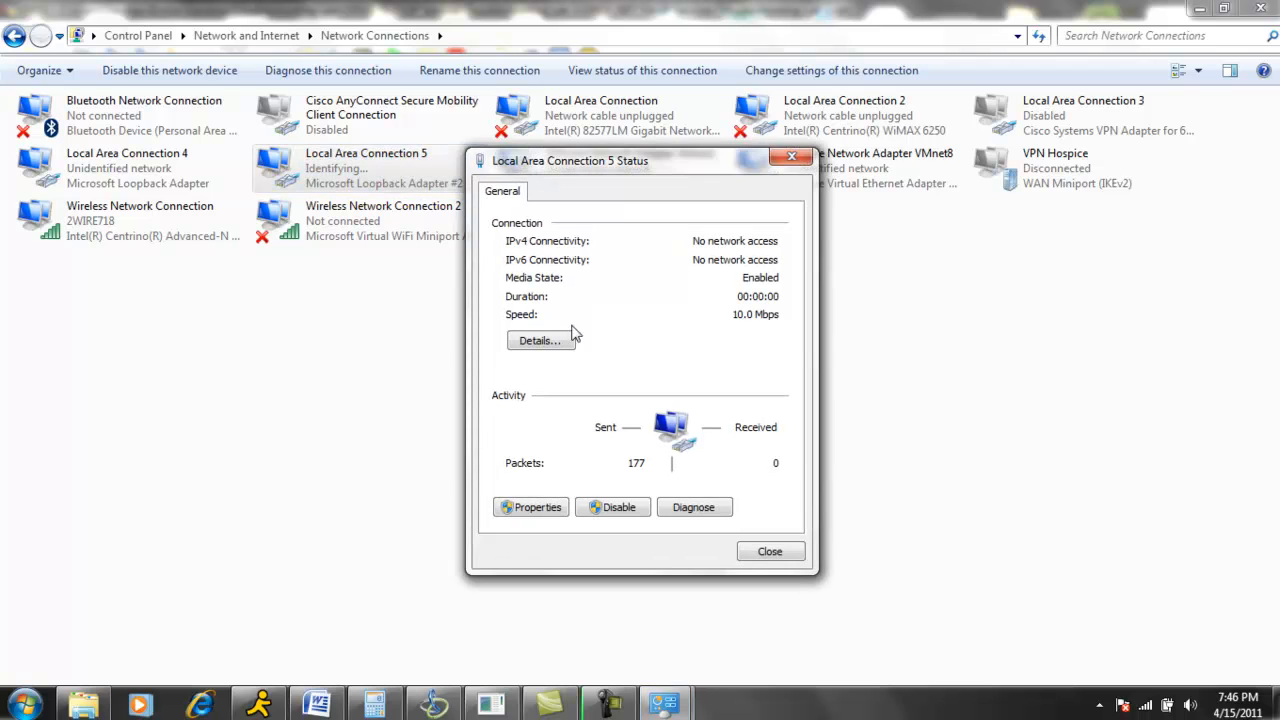
{"action": "left_click_drag", "start_coordinate": [588, 169], "coordinate": [759, 219]}
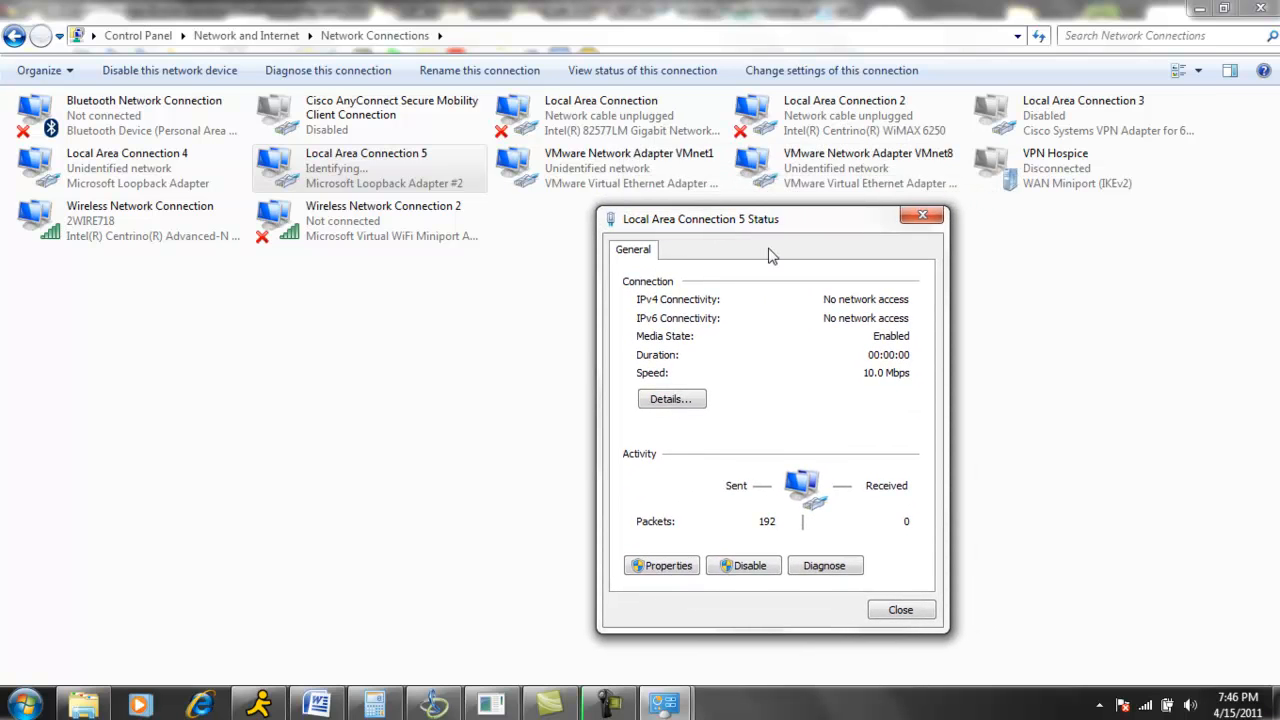
{"action": "left_click", "coordinate": [900, 610]}
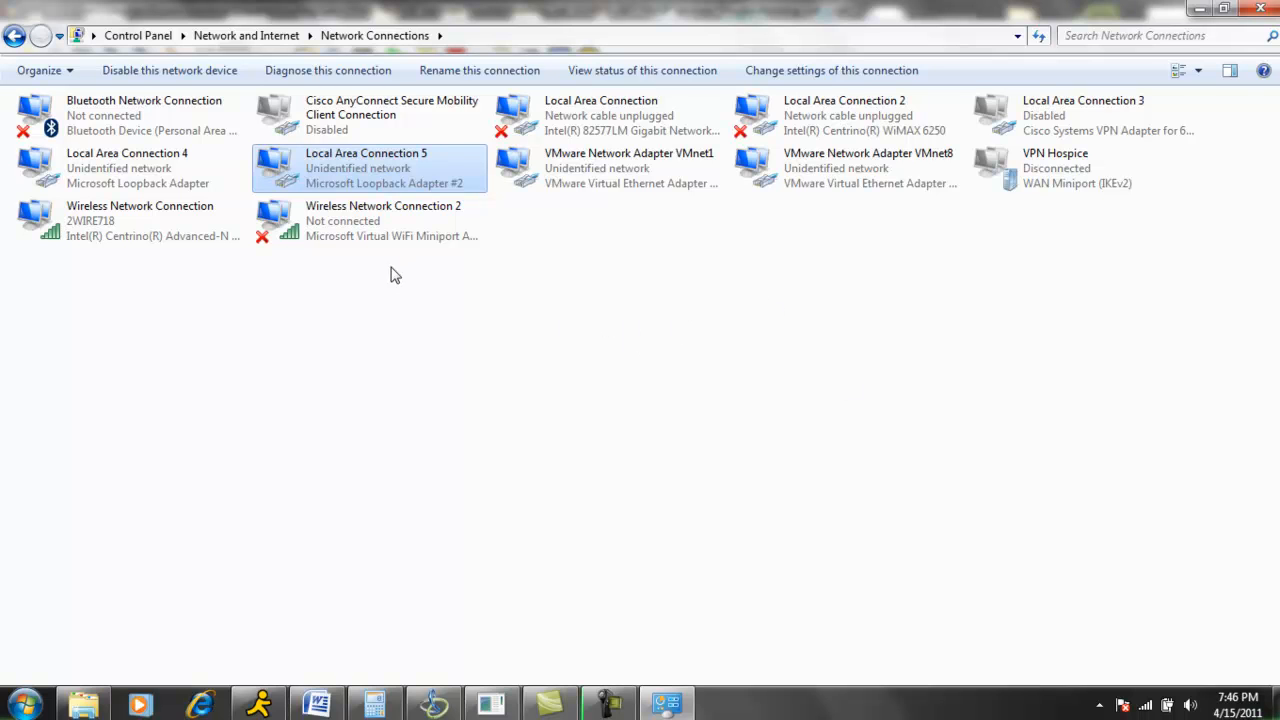
Switch to GNS3, add a cloud to the left of SW1 in the topology and change its hostname to C1
{"action": "left_click", "coordinate": [490, 705]}
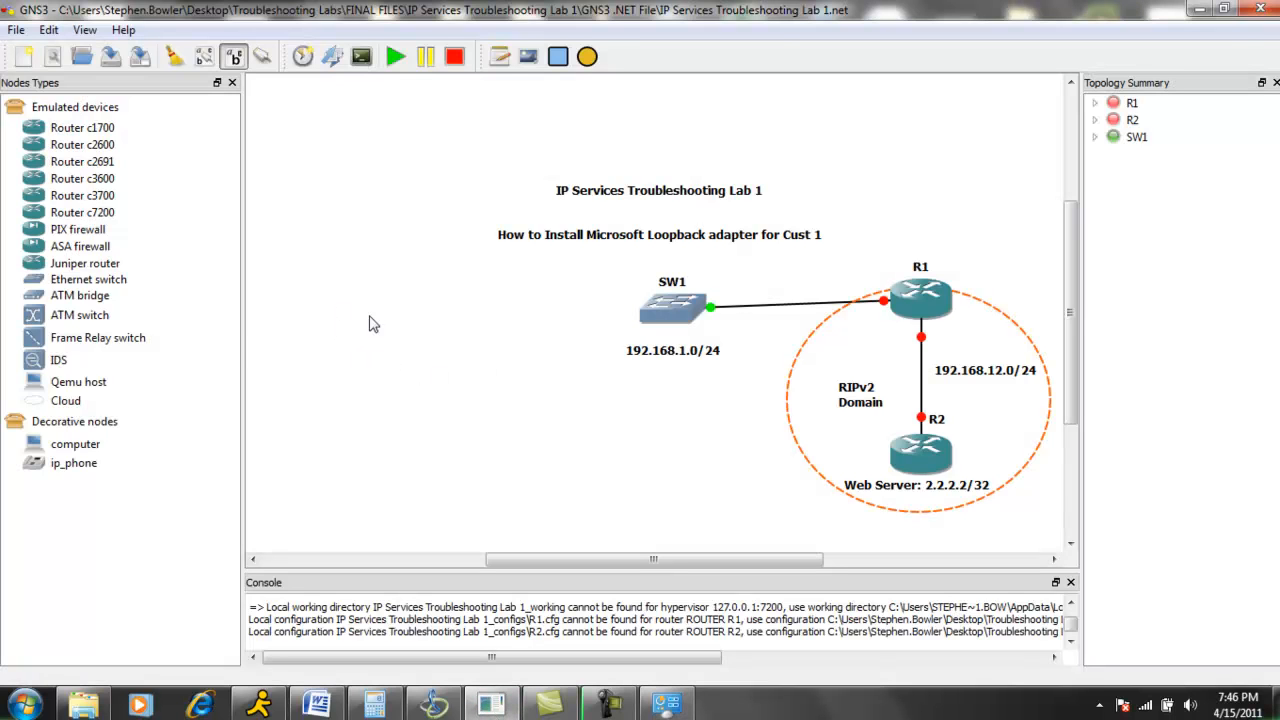
{"action": "left_click_drag", "start_coordinate": [87, 406], "coordinate": [397, 331]}
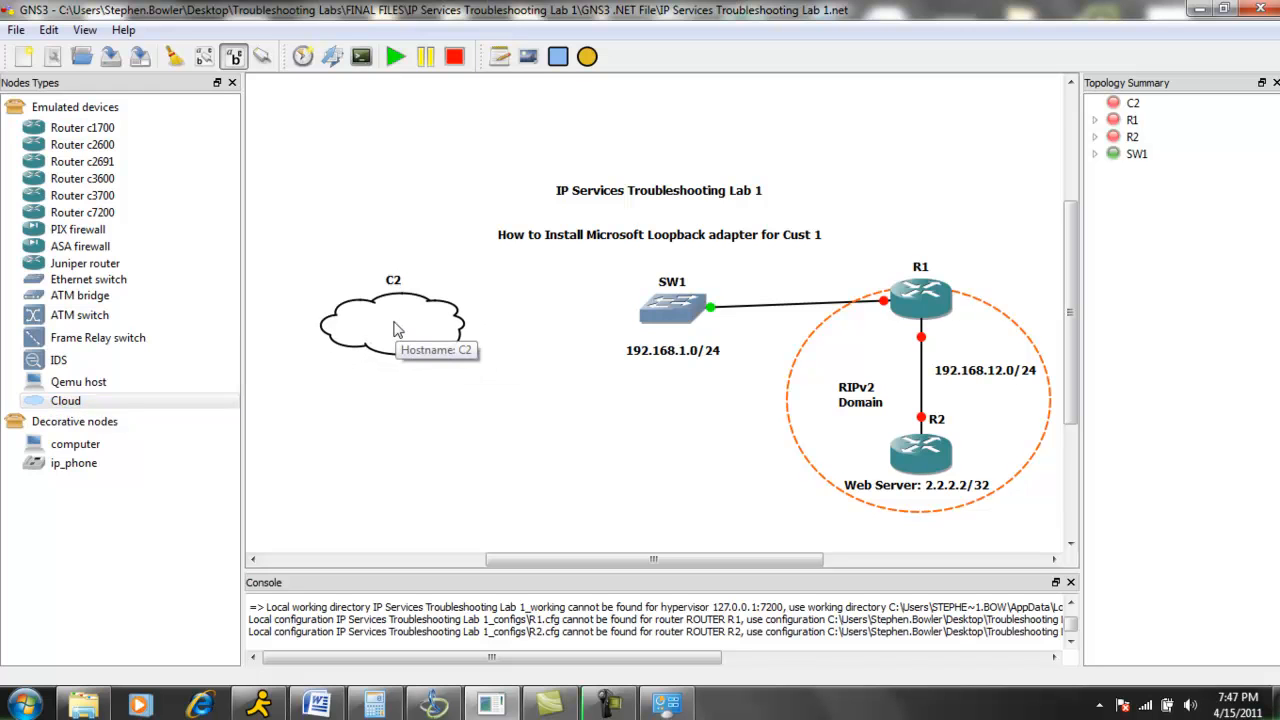
{"action": "right_click", "coordinate": [396, 330]}
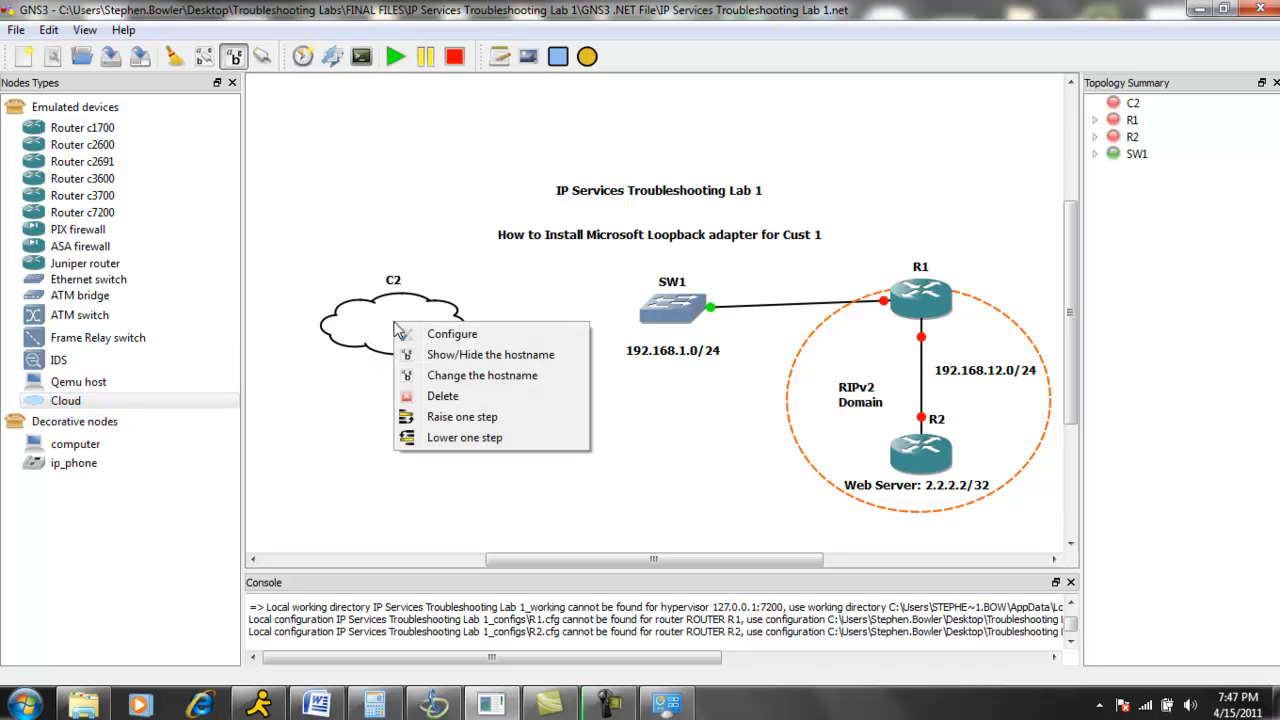
{"action": "left_click", "coordinate": [464, 377]}
{"action": "type", "text": "C1"}
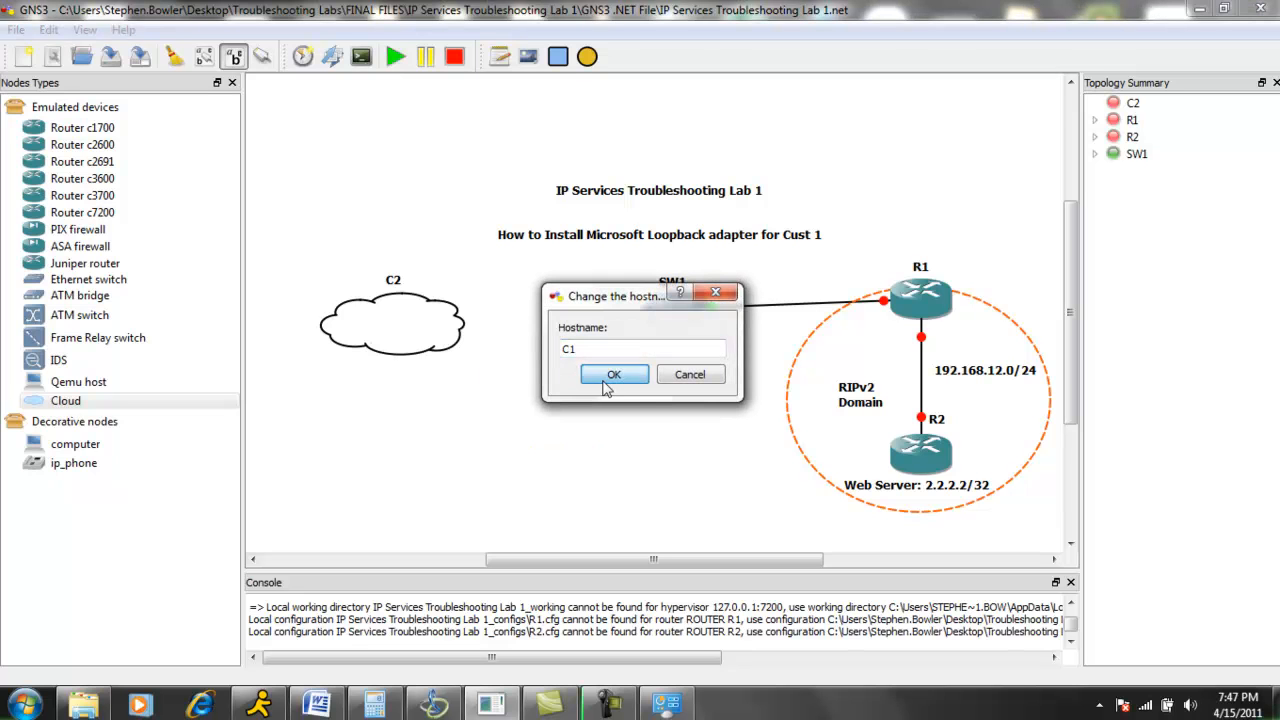
{"action": "left_click", "coordinate": [615, 372]}
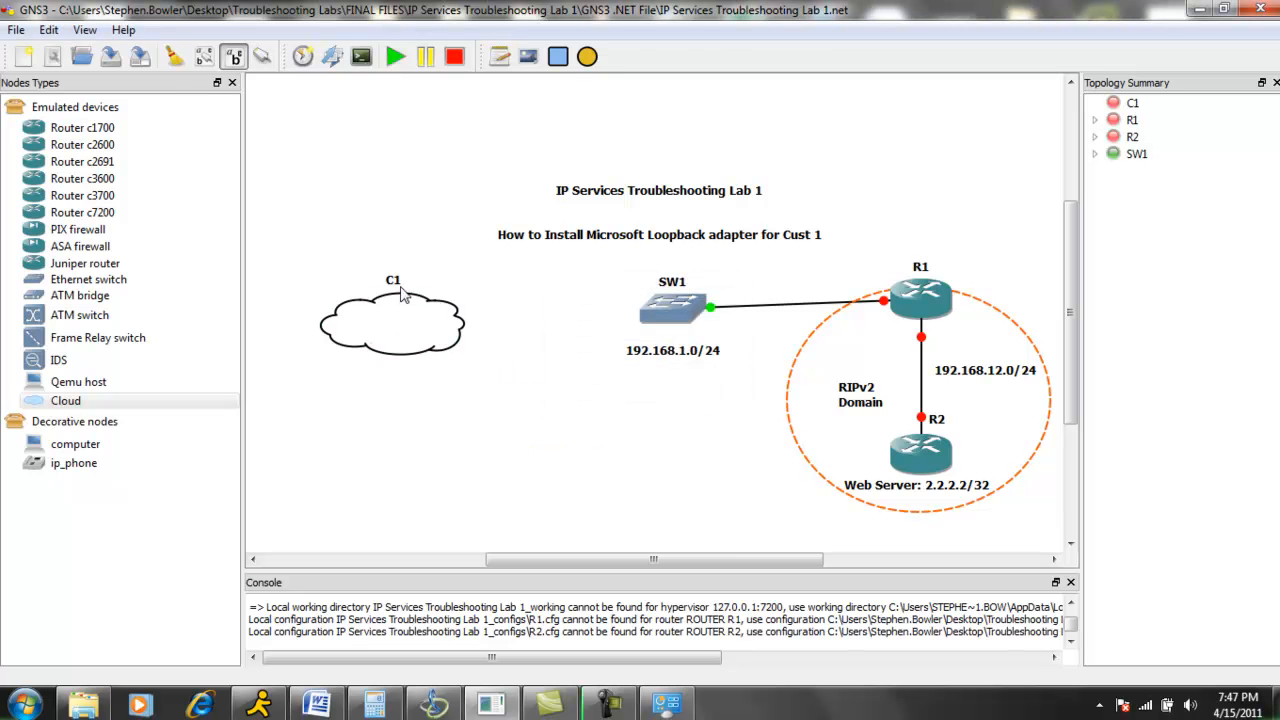
Open the node configuration page of cloud C1
{"action": "right_click", "coordinate": [390, 338]}
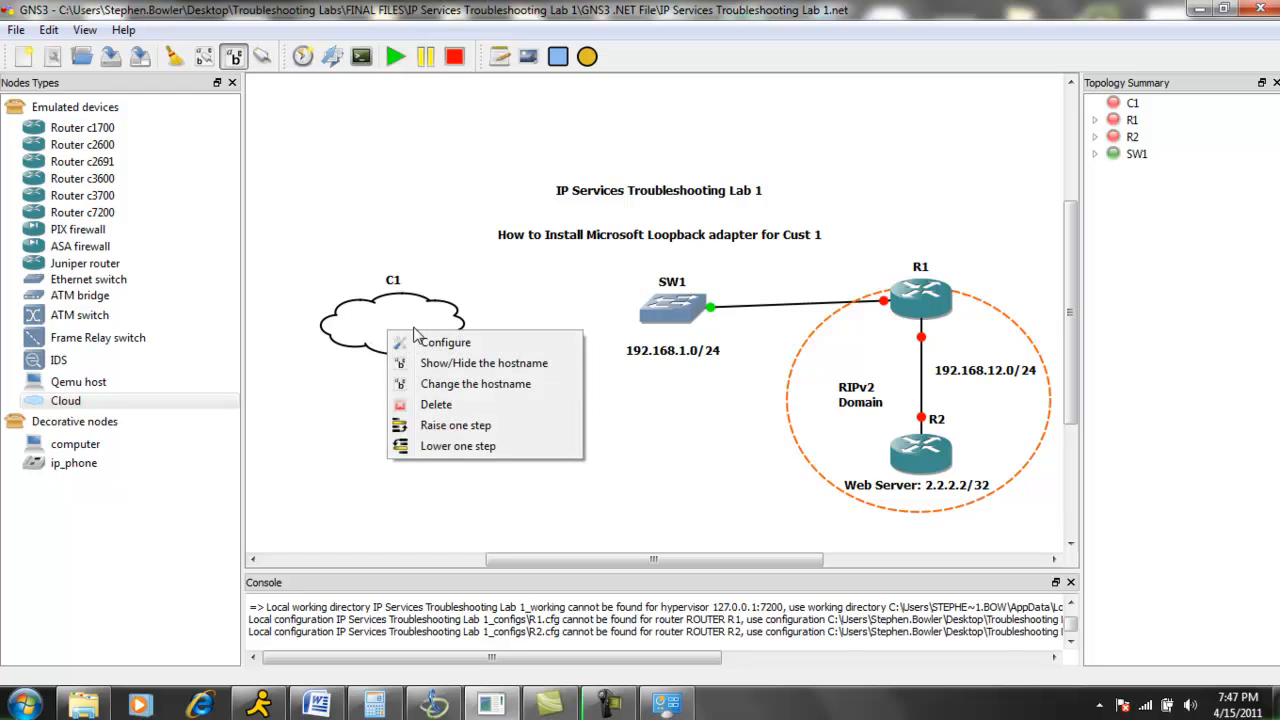
{"action": "left_click", "coordinate": [441, 344]}
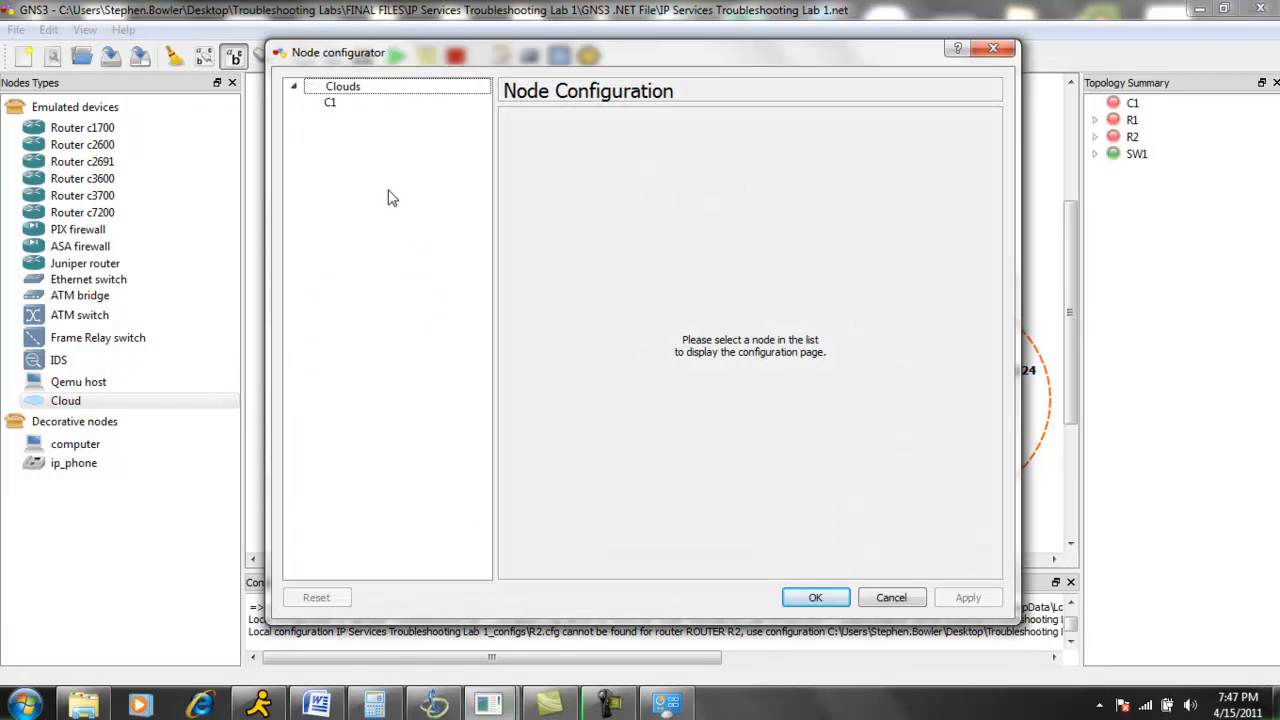
{"action": "left_click", "coordinate": [331, 104]}
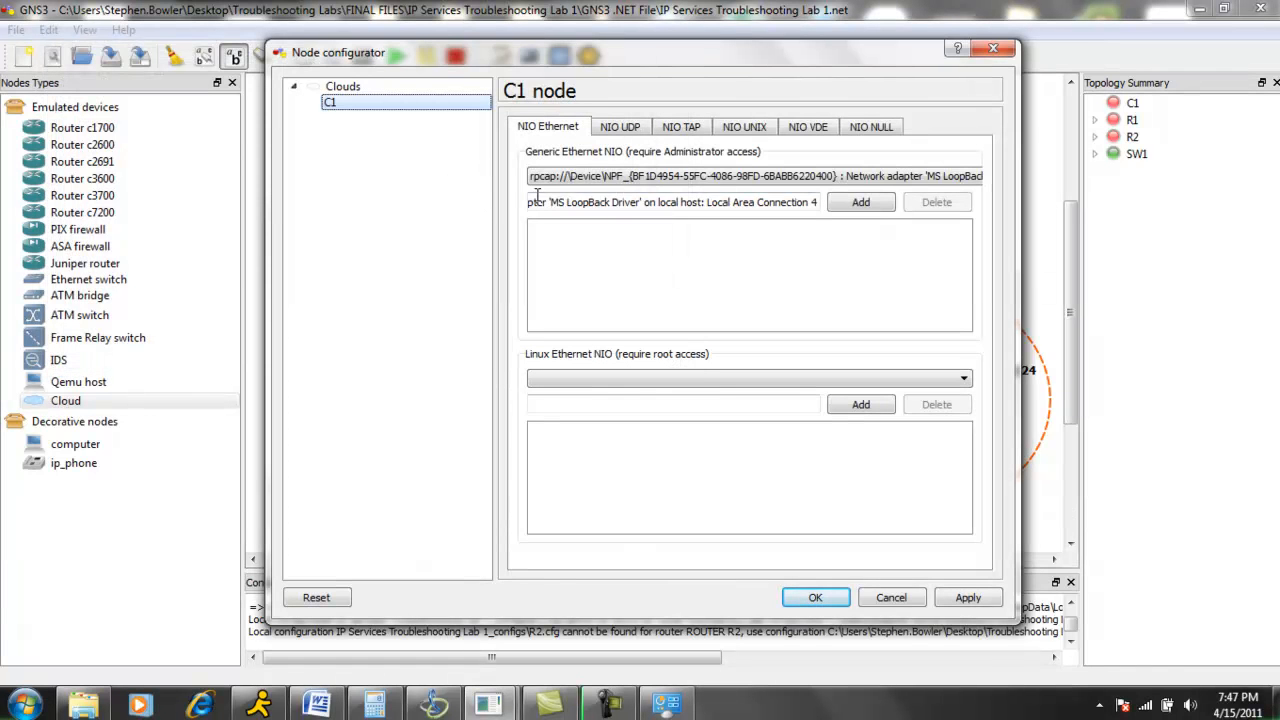
Look through C1's available generic Ethernet NIO adapters and reselect the MS LoopBack Driver on Local Area Connection 4
{"action": "left_click", "coordinate": [610, 178]}
{"action": "left_click", "coordinate": [627, 178]}
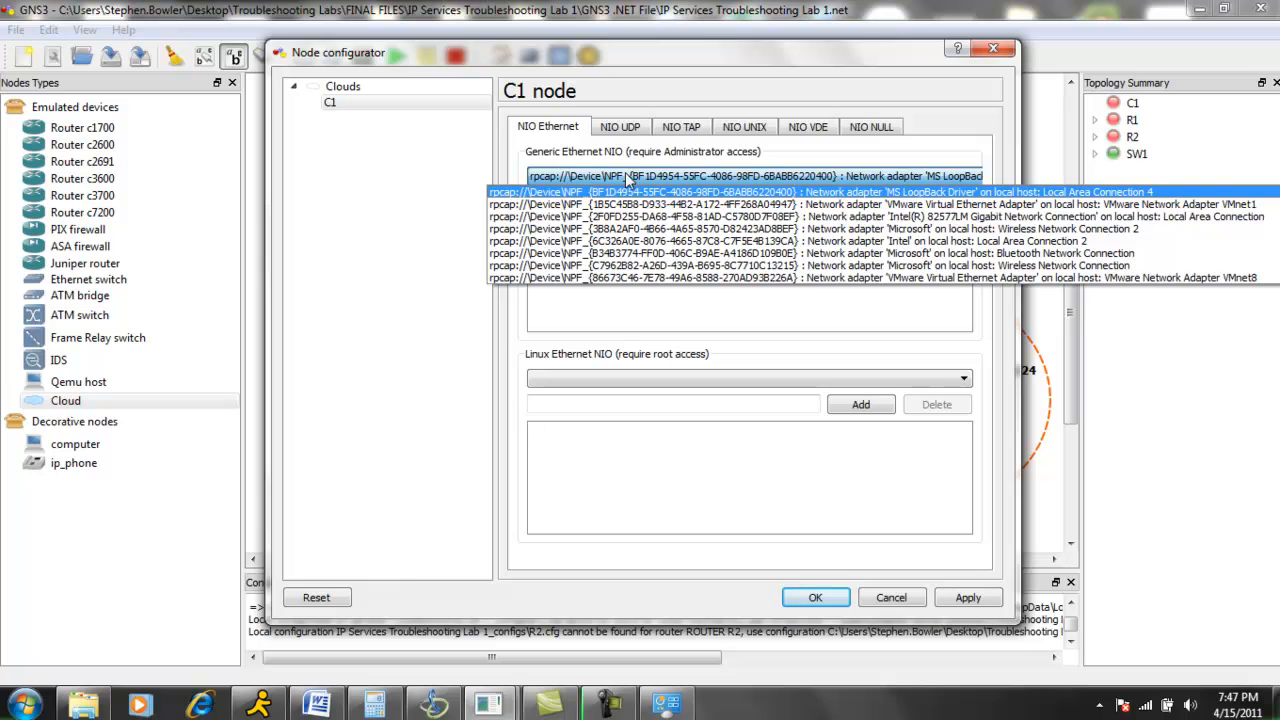
{"action": "scroll", "coordinate": [627, 180], "scroll_direction": "down", "scroll_amount": 2}
{"action": "left_click", "coordinate": [627, 180]}
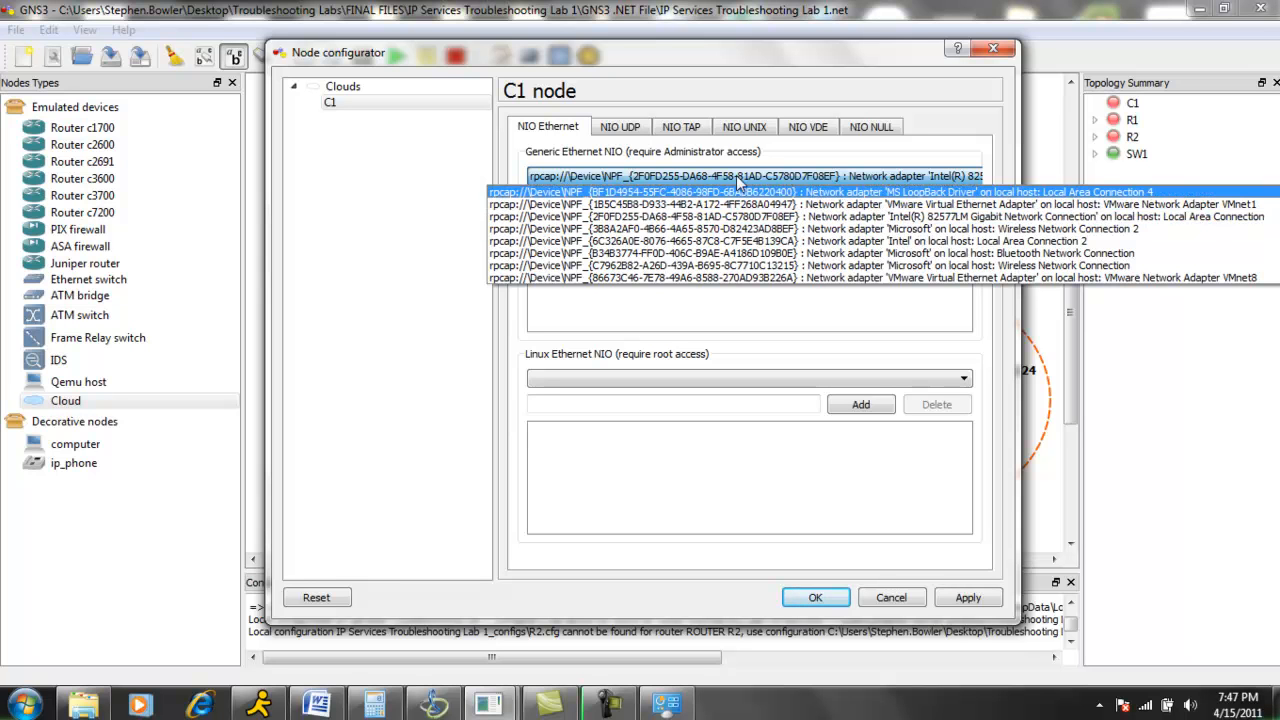
{"action": "left_click", "coordinate": [630, 216]}
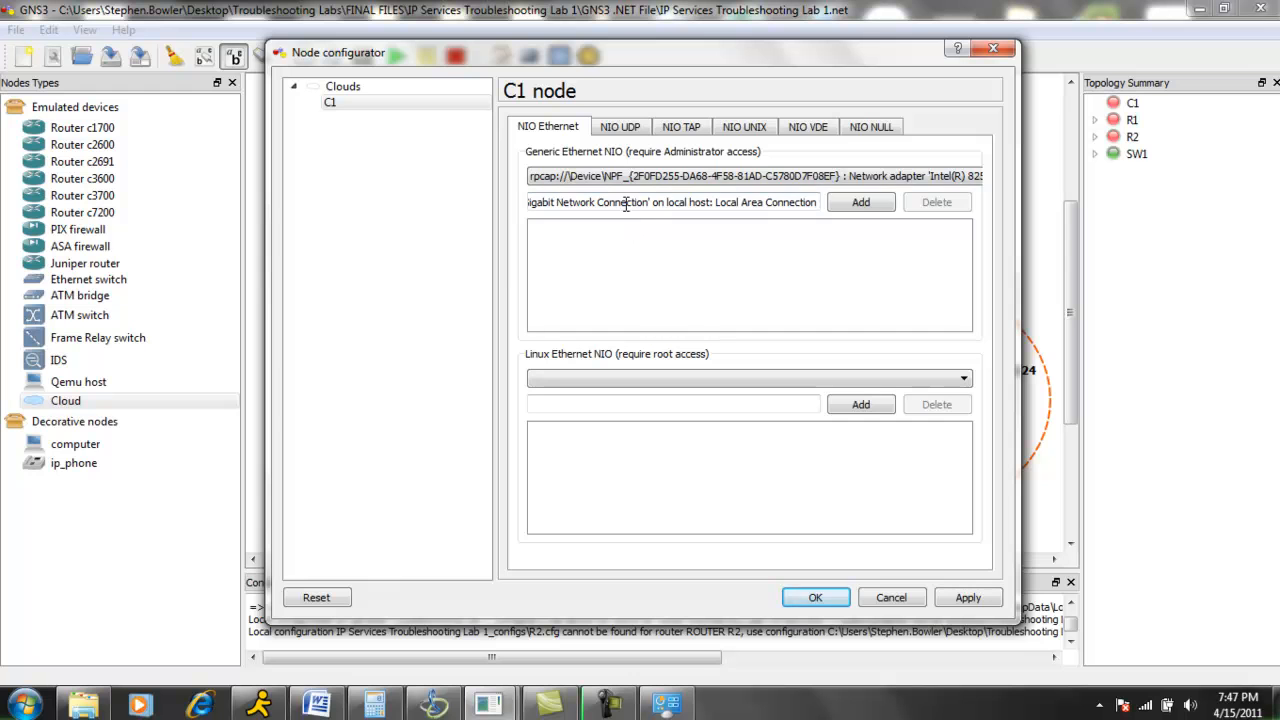
{"action": "left_click", "coordinate": [680, 176]}
{"action": "left_click", "coordinate": [677, 232]}
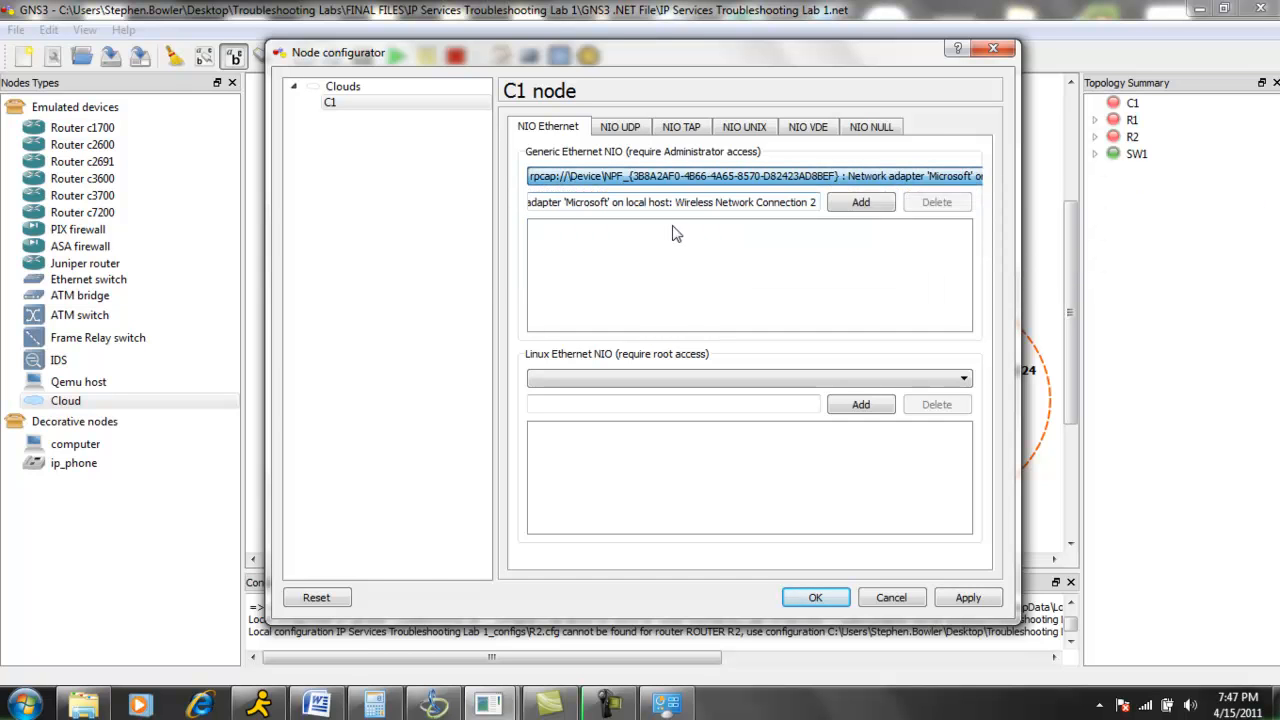
{"action": "left_click", "coordinate": [677, 178]}
{"action": "left_click", "coordinate": [677, 190]}
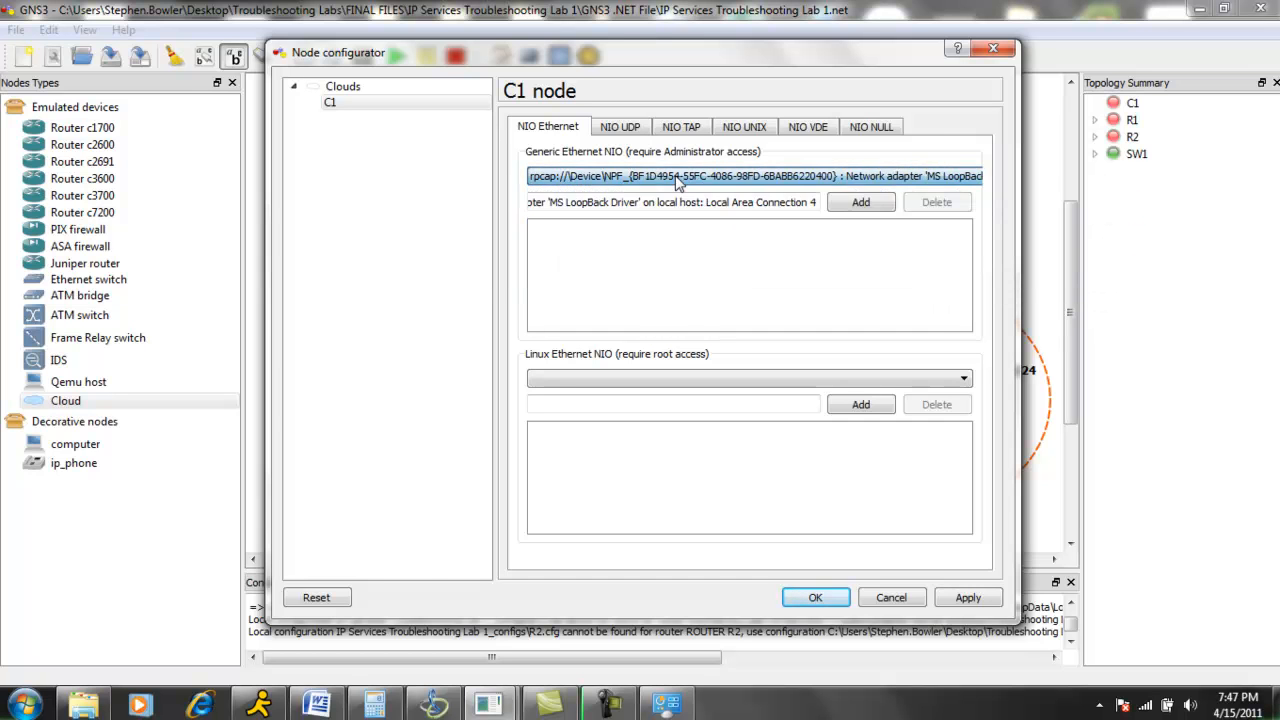
Check C1's generic Ethernet NIO adapter list for the new MS LoopBack Driver on Local Area Connection 5
{"action": "scroll", "coordinate": [677, 180], "scroll_direction": "down", "scroll_amount": 1}
{"action": "scroll", "coordinate": [677, 180], "scroll_direction": "up", "scroll_amount": 1}
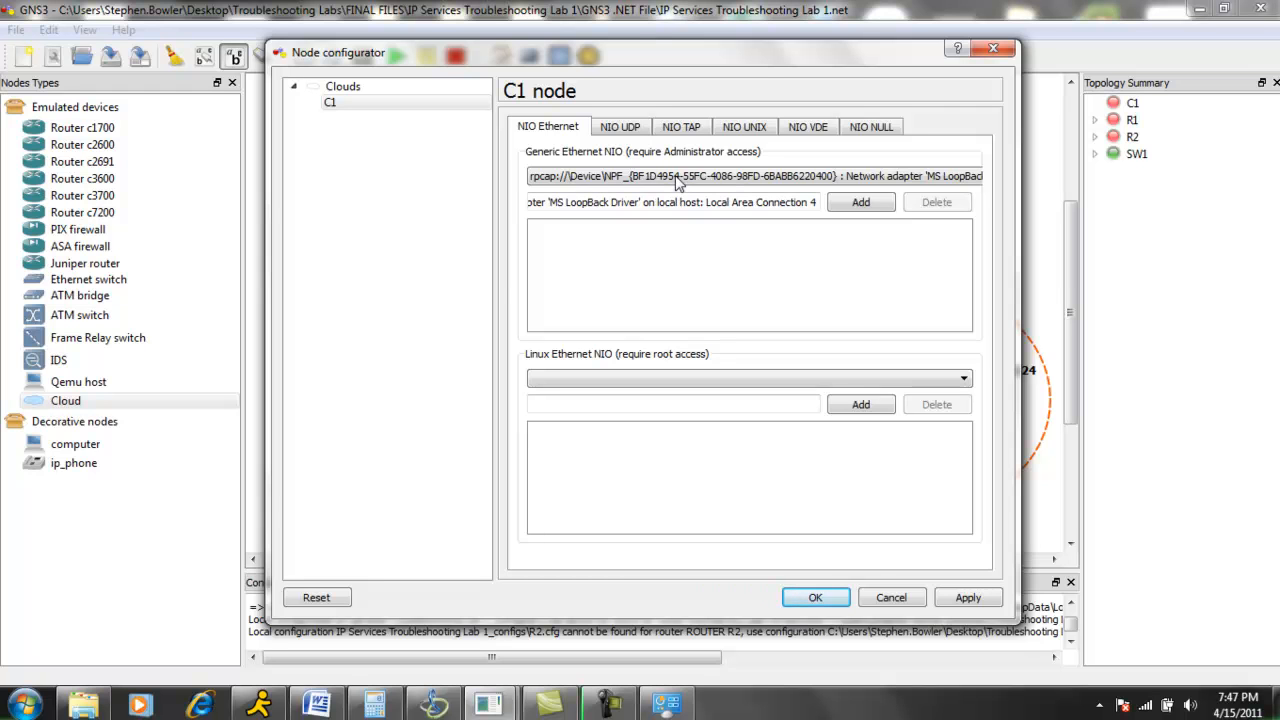
{"action": "left_click", "coordinate": [677, 180]}
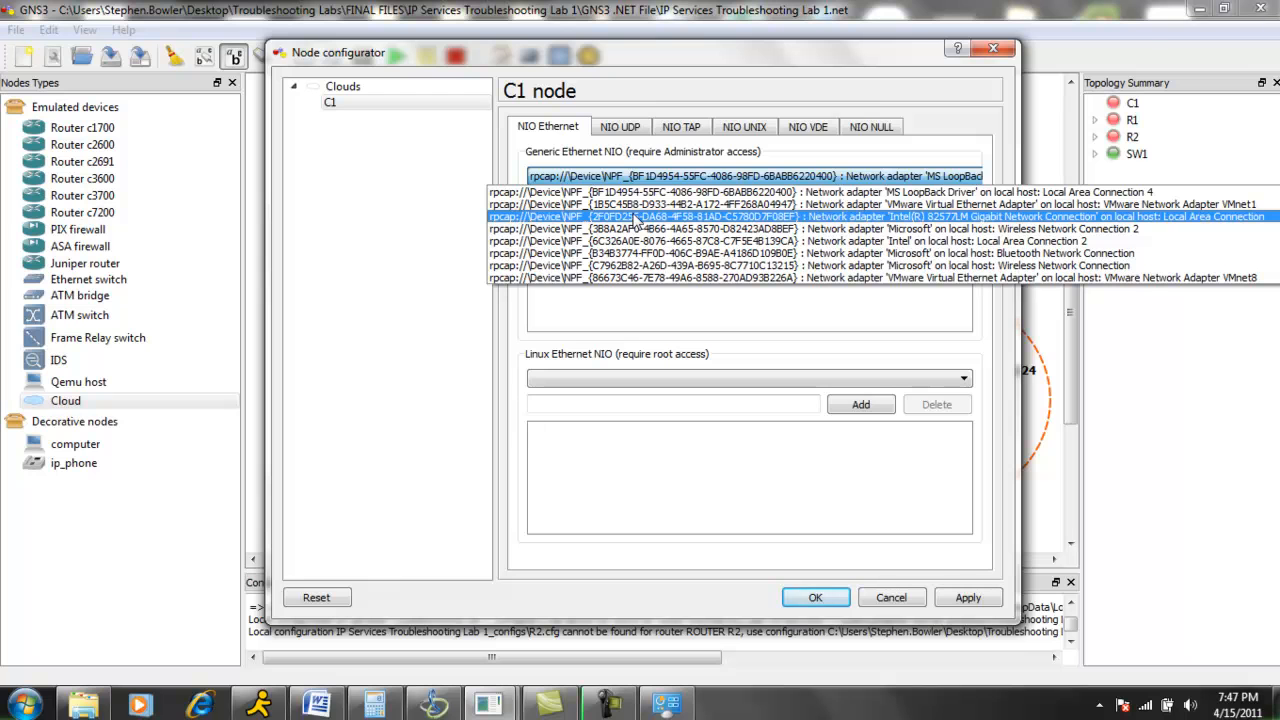
{"action": "left_click", "coordinate": [802, 157]}
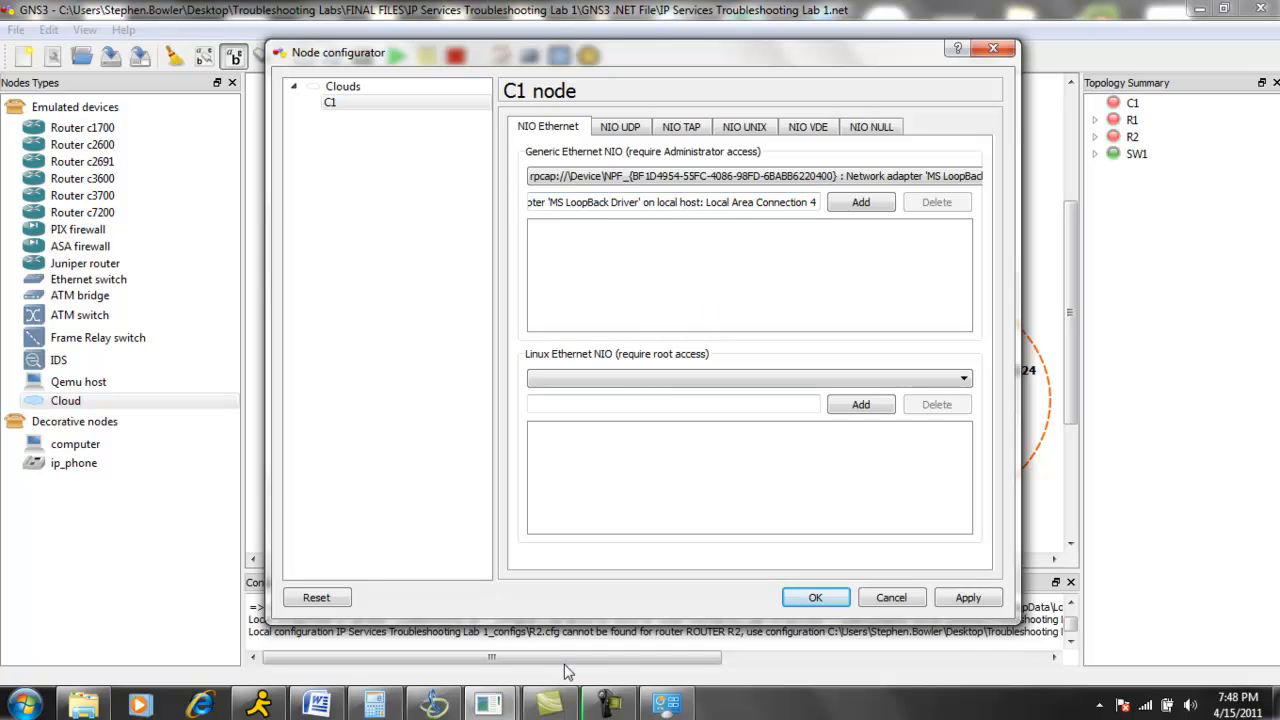
Switch to the Windows Network Connections window, check the Microsoft Loopback Adapter #2 entry, and return to the GNS3 node configurator
{"action": "left_click", "coordinate": [668, 705]}
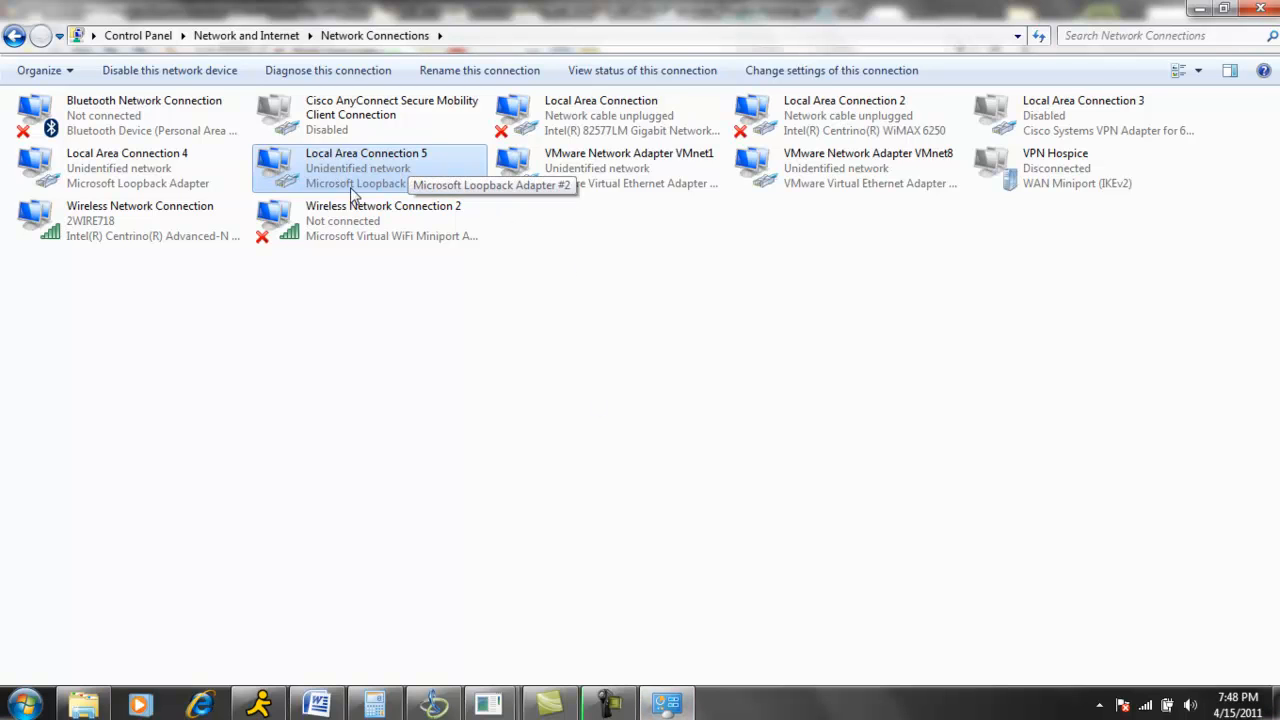
{"action": "left_click", "coordinate": [580, 317]}
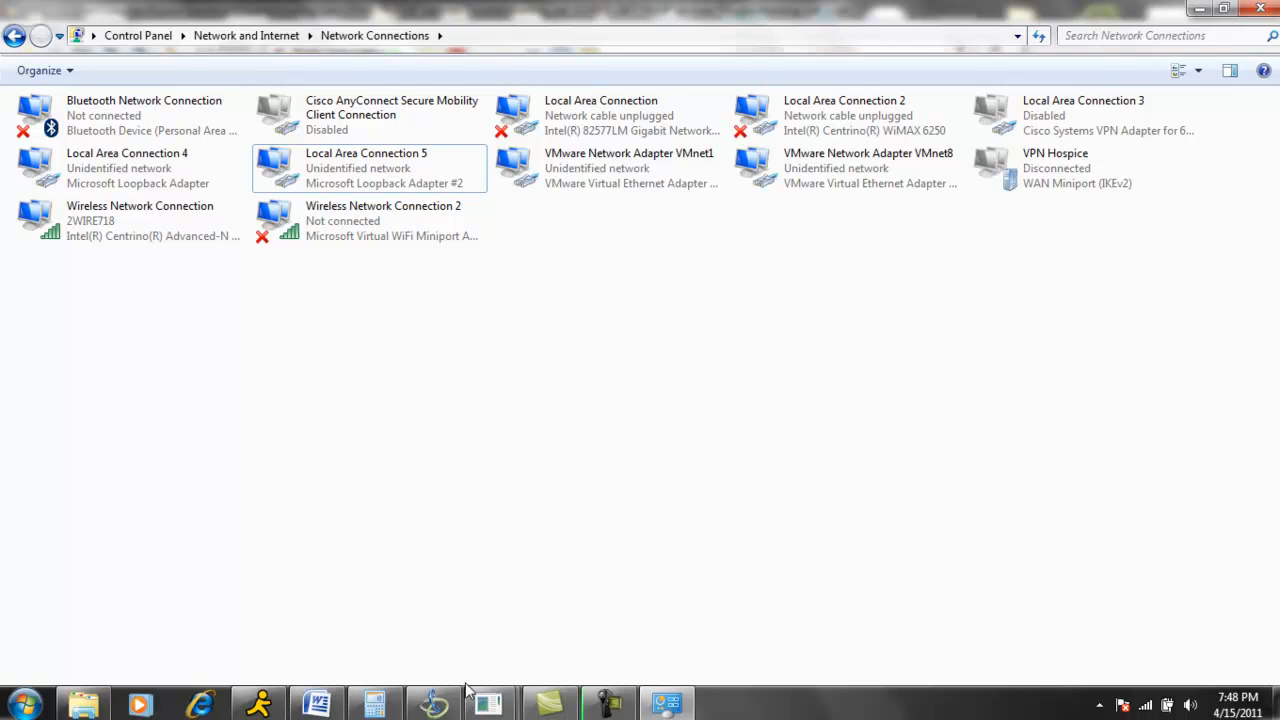
{"action": "mouse_move", "coordinate": [488, 700]}
{"action": "left_click", "coordinate": [436, 584]}
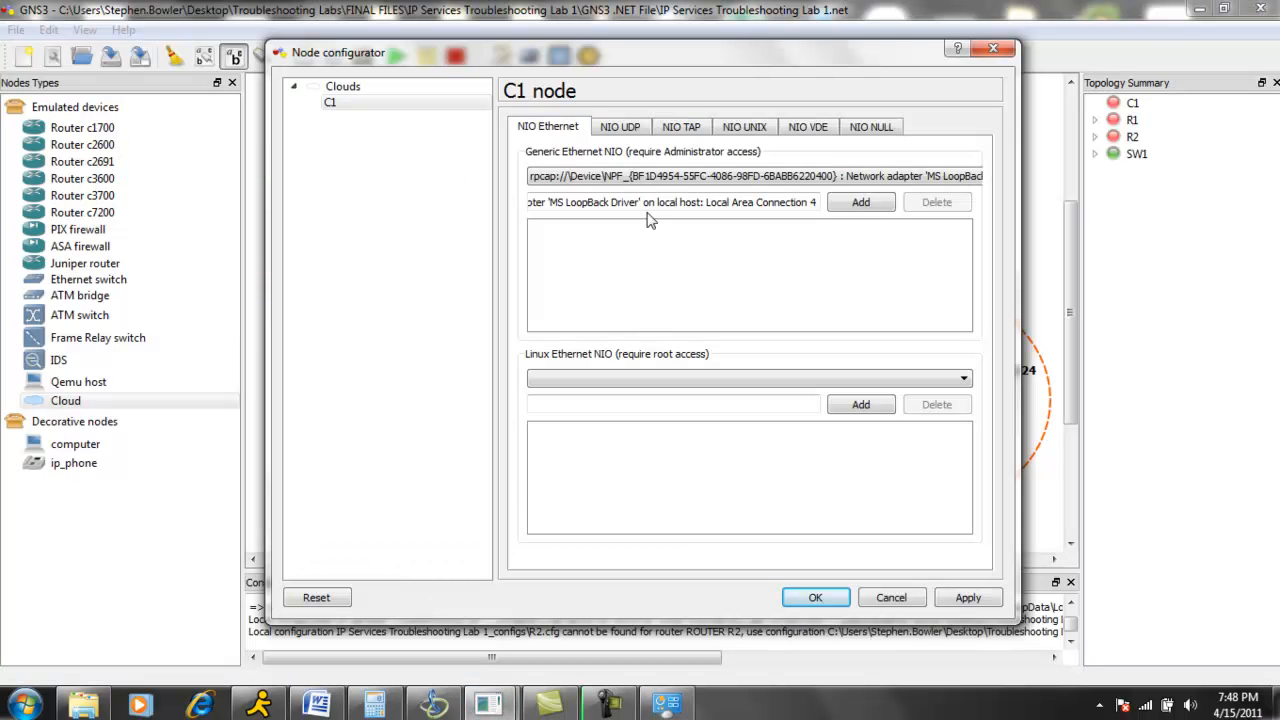
Recheck the generic Ethernet NIO adapters offered for C1 and cancel the node configuration
{"action": "left_click", "coordinate": [755, 180]}
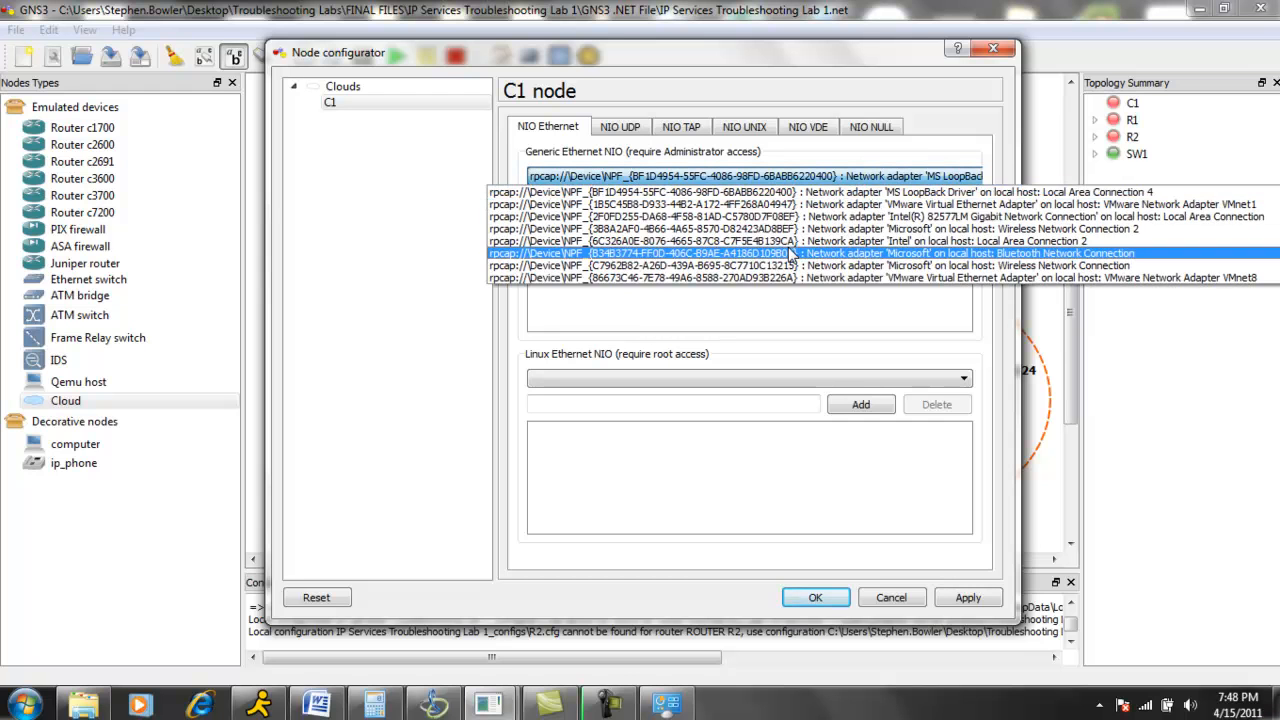
{"action": "left_click", "coordinate": [583, 316]}
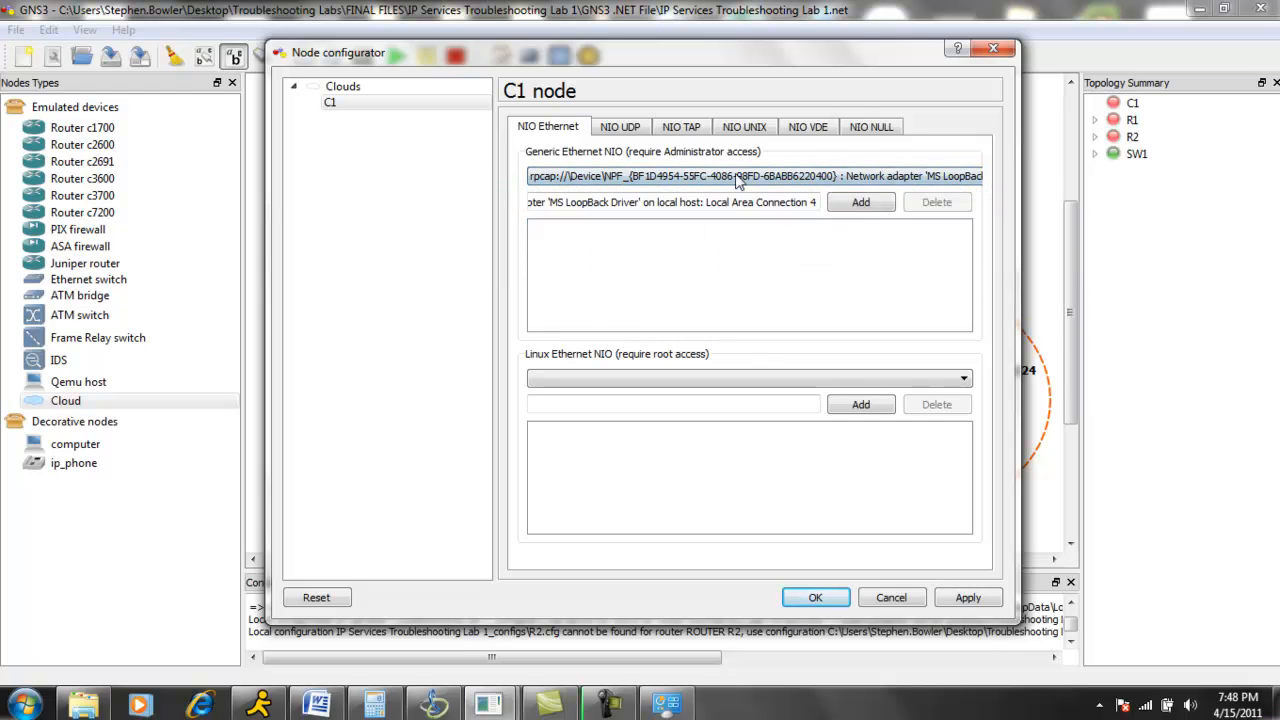
{"action": "left_click", "coordinate": [892, 600]}
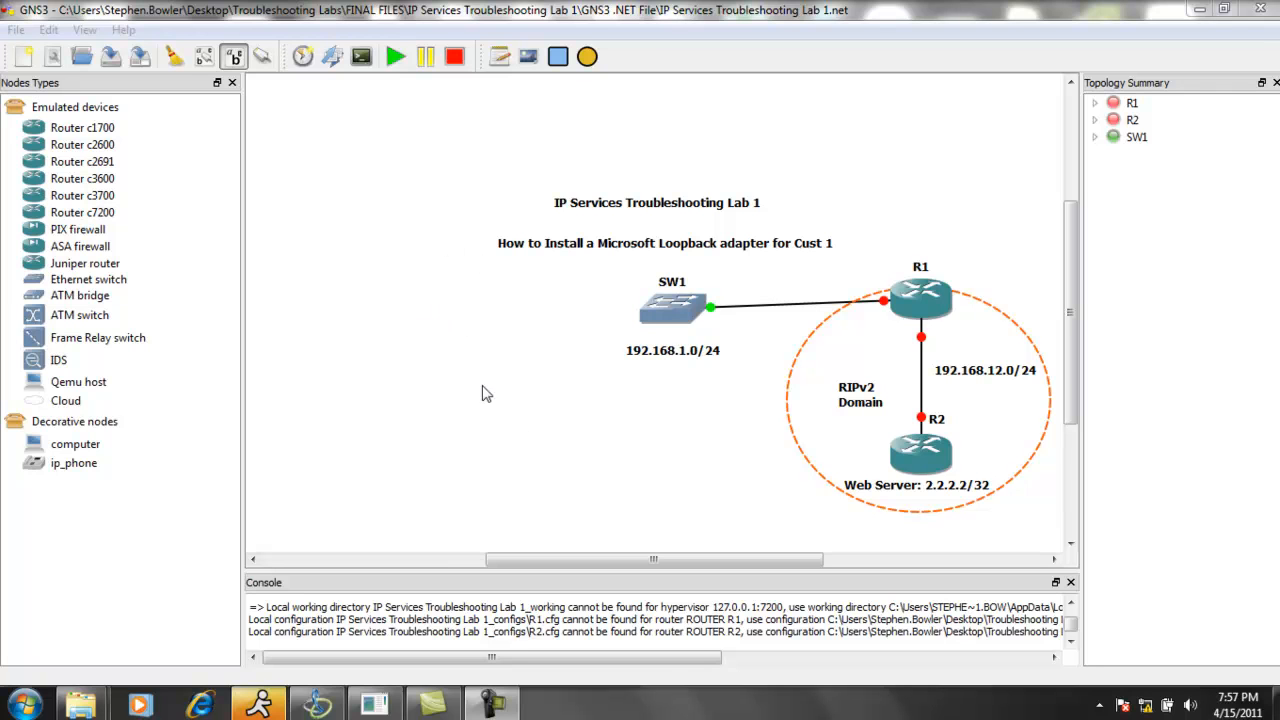
Add a cloud to the left of SW1 in the topology and change its hostname to C1
{"action": "left_click_drag", "start_coordinate": [62, 405], "coordinate": [447, 336]}
{"action": "right_click", "coordinate": [447, 334]}
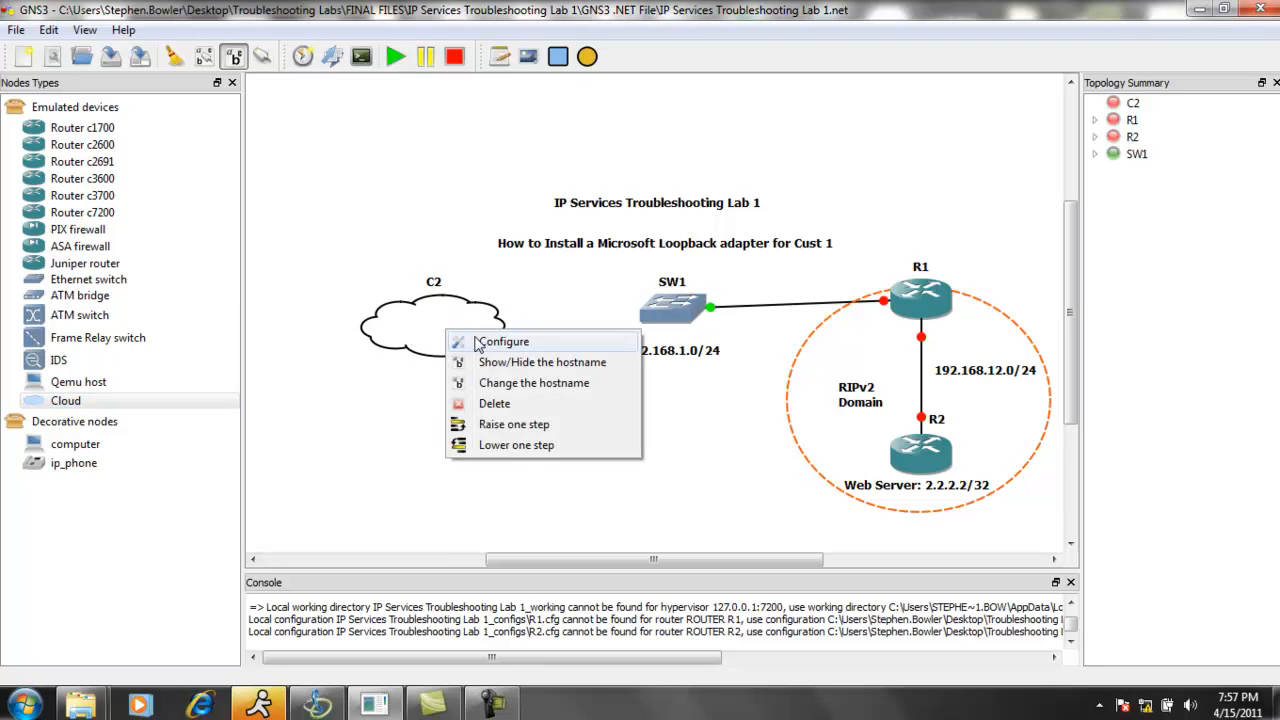
{"action": "left_click", "coordinate": [500, 388]}
{"action": "type", "text": "C1"}
{"action": "left_click", "coordinate": [613, 373]}
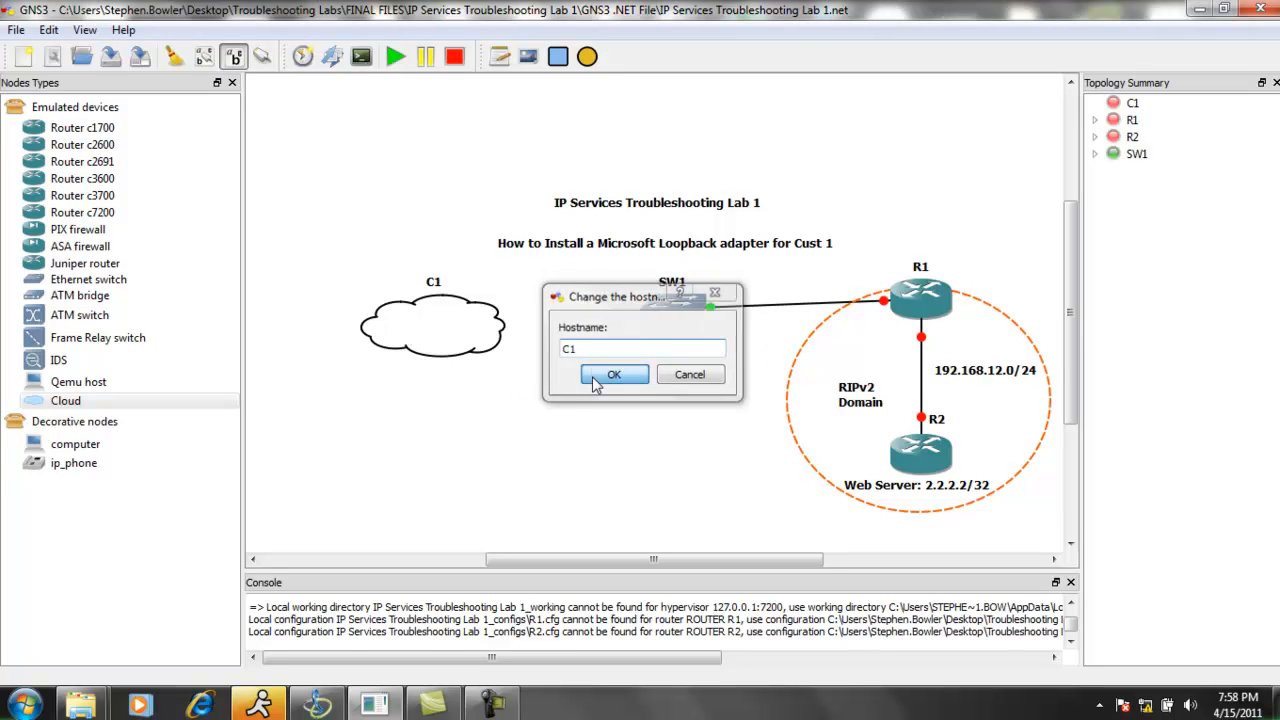
Configure cloud C1 with a generic Ethernet NIO for the MS LoopBack Driver on Local Area Connection 5 and apply it
{"action": "right_click", "coordinate": [444, 335]}
{"action": "left_click", "coordinate": [492, 346]}
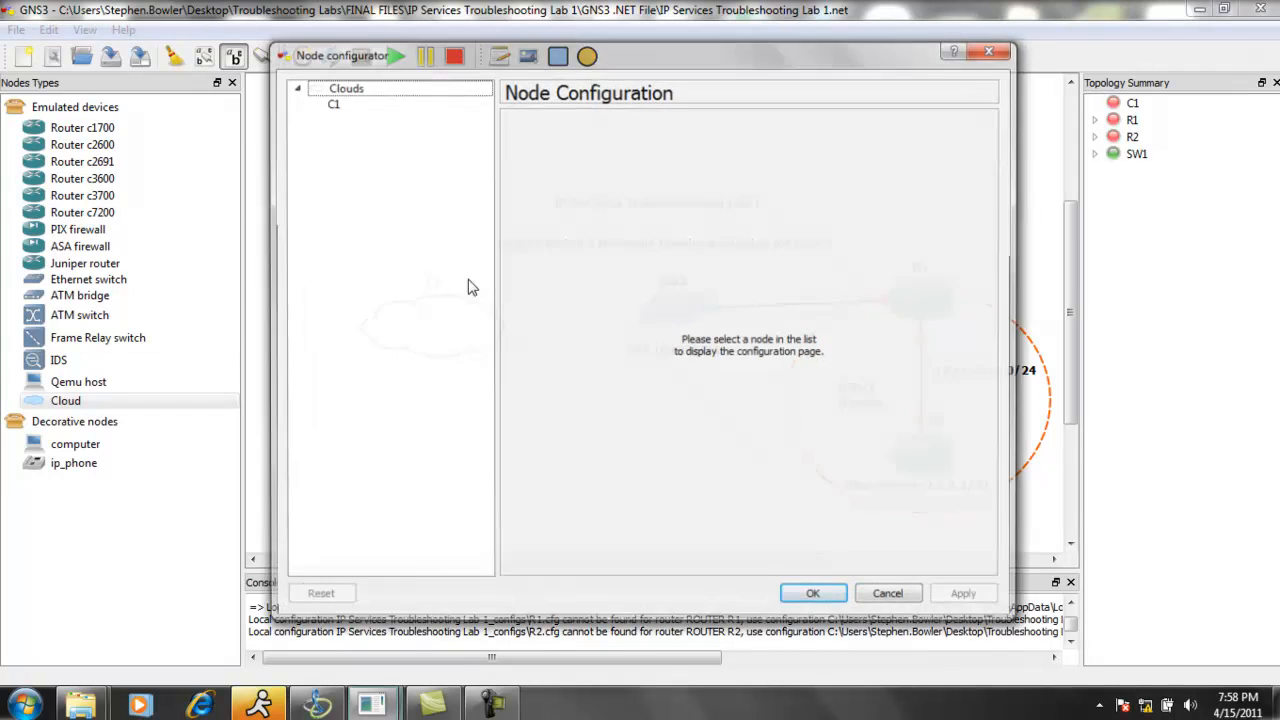
{"action": "left_click", "coordinate": [331, 104]}
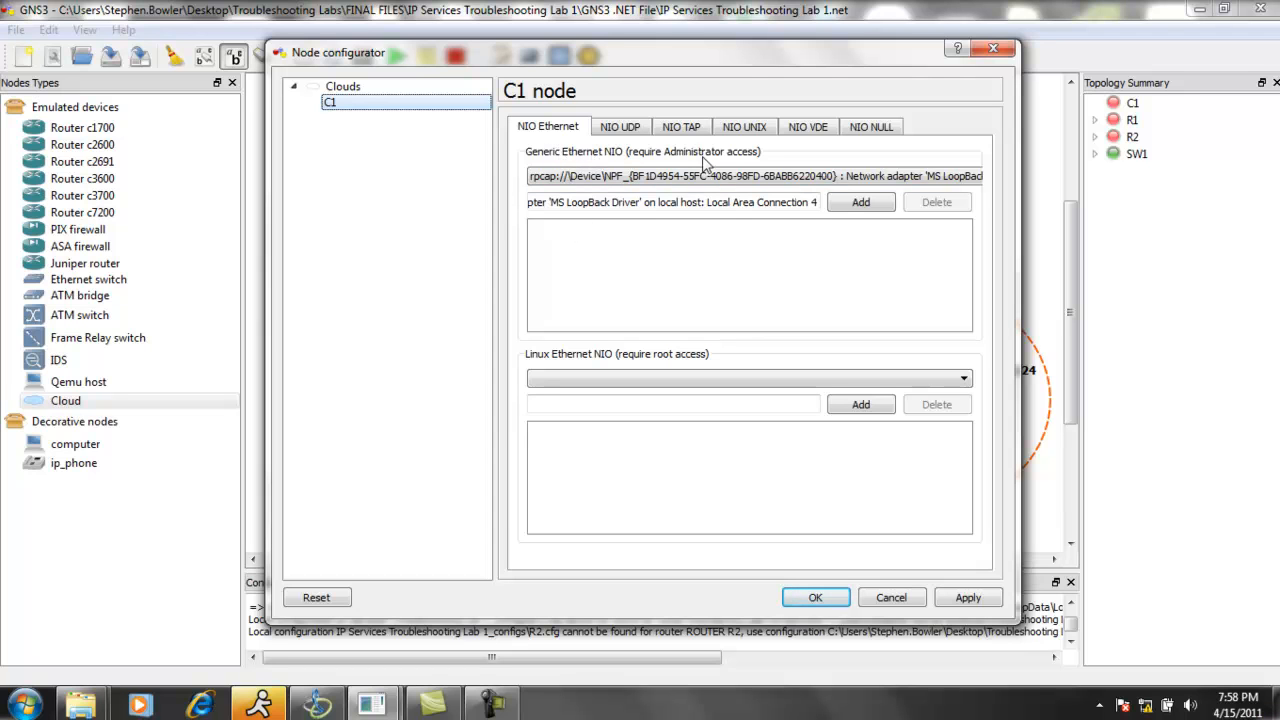
{"action": "left_click", "coordinate": [620, 177]}
{"action": "left_click", "coordinate": [615, 181]}
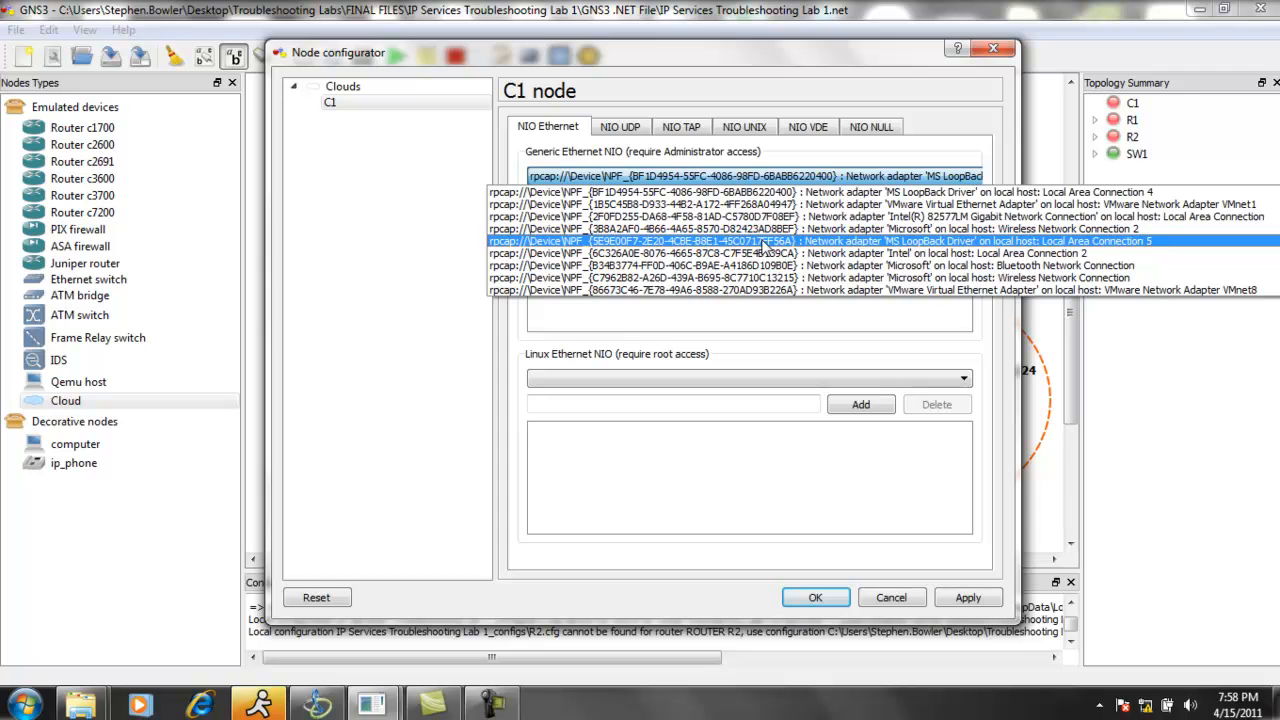
{"action": "left_click", "coordinate": [763, 243]}
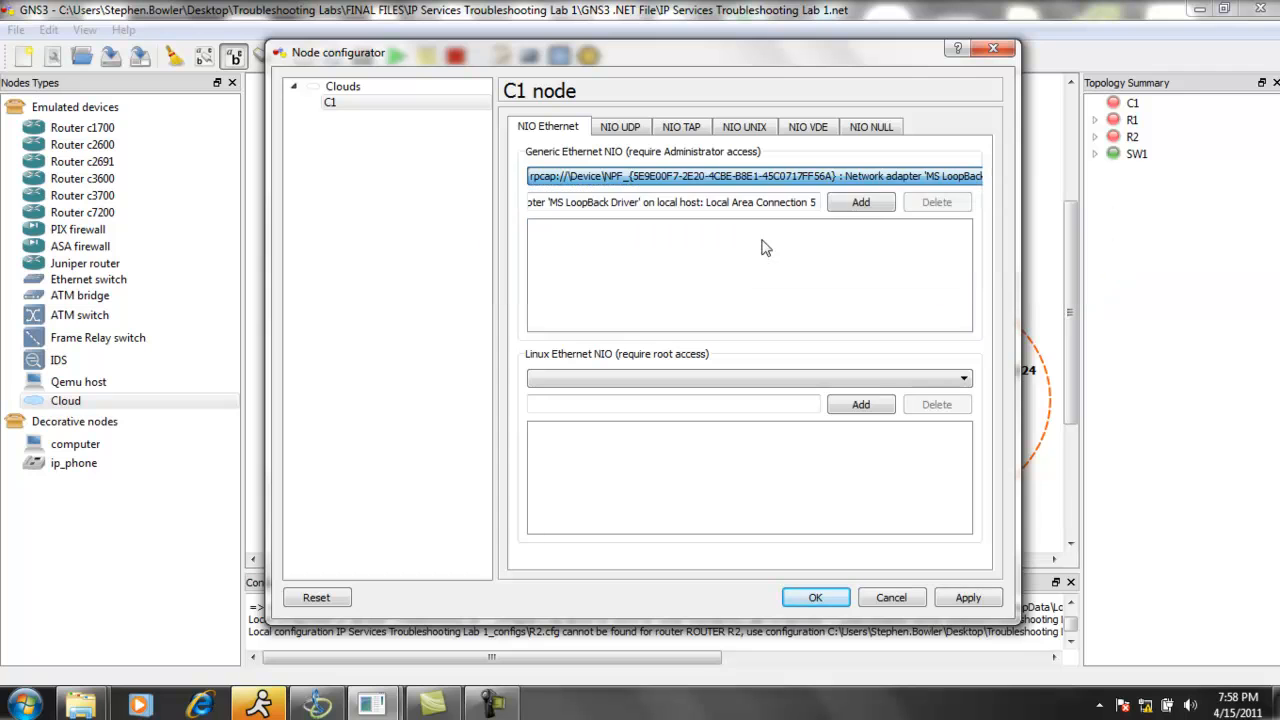
{"action": "left_click", "coordinate": [858, 203]}
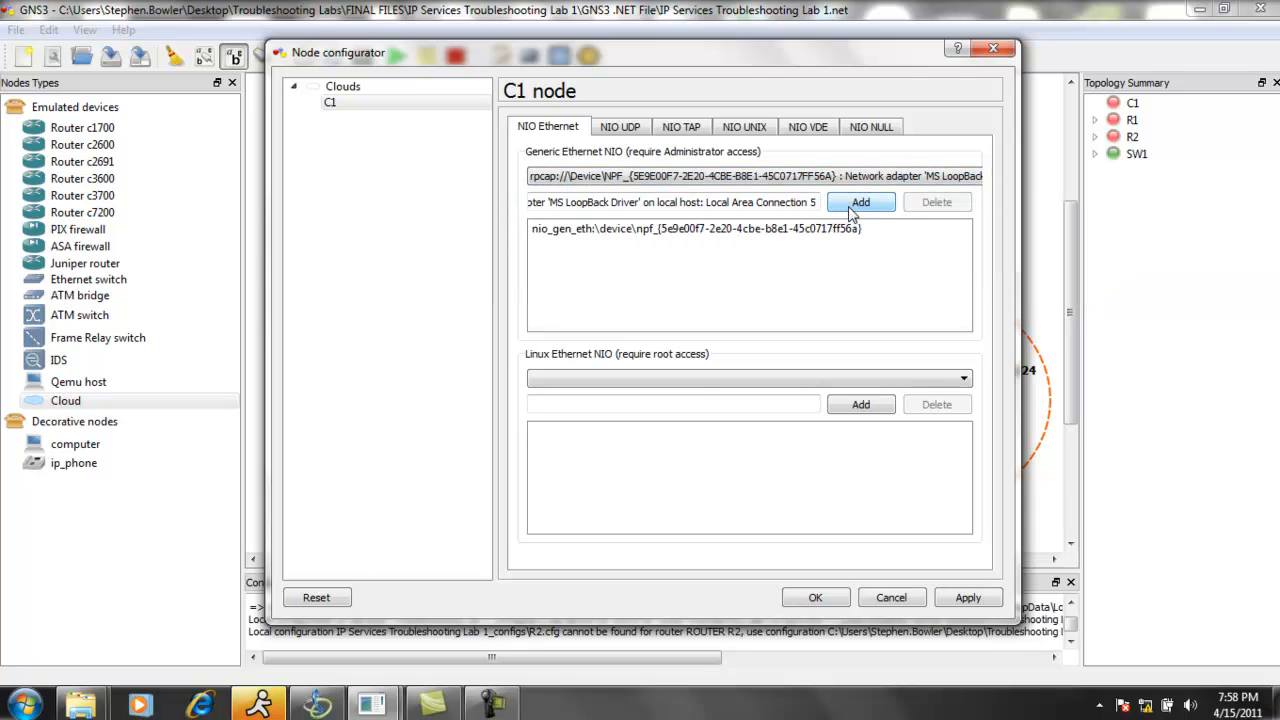
{"action": "left_click", "coordinate": [648, 237]}
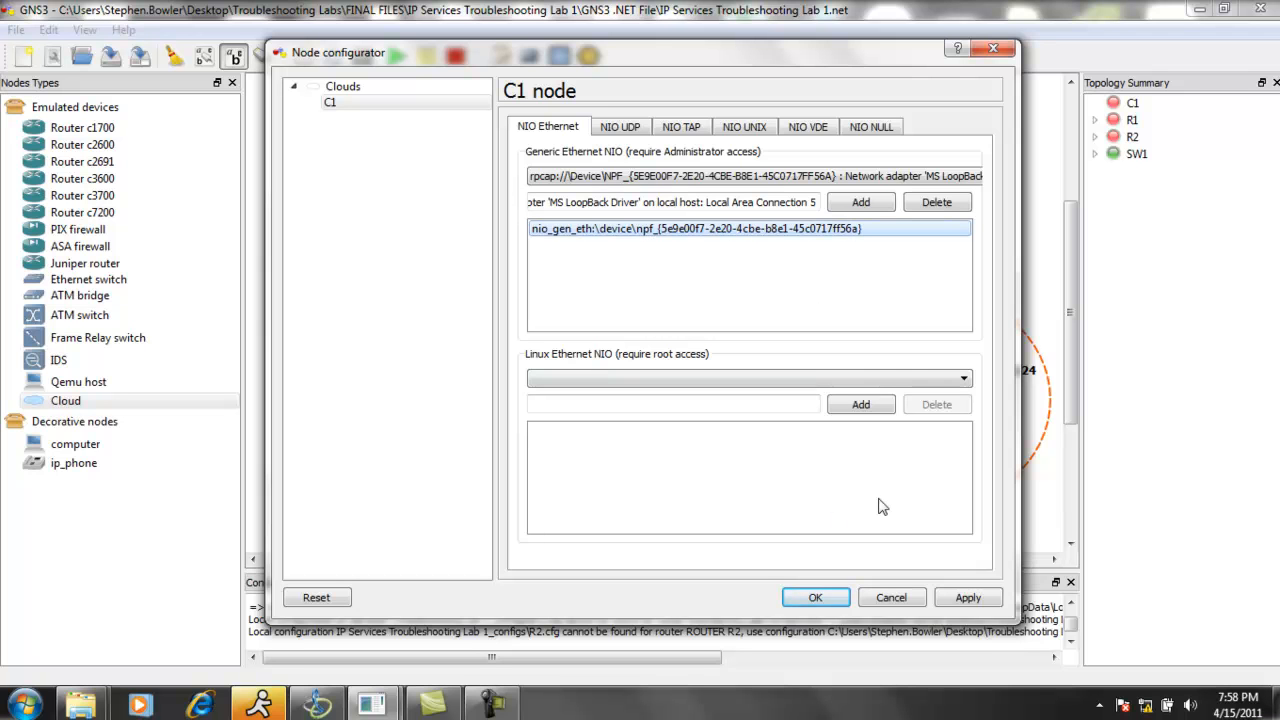
{"action": "left_click", "coordinate": [968, 598]}
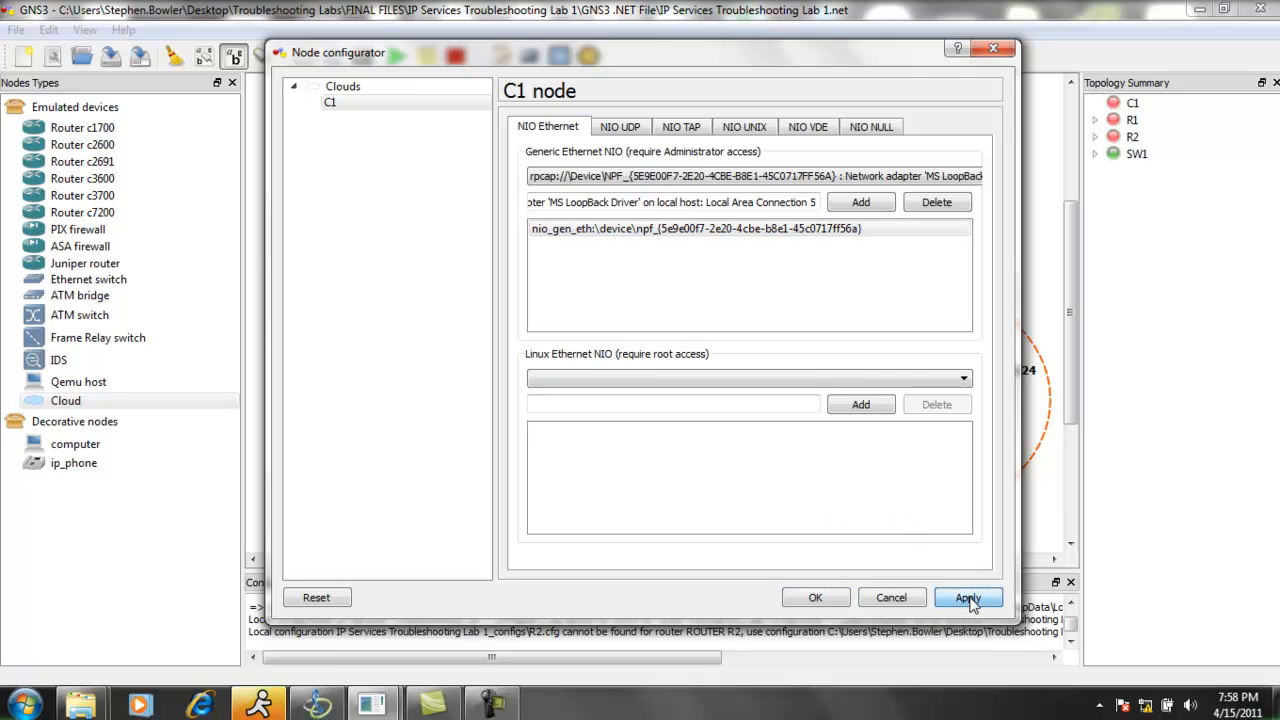
{"action": "left_click", "coordinate": [815, 597]}
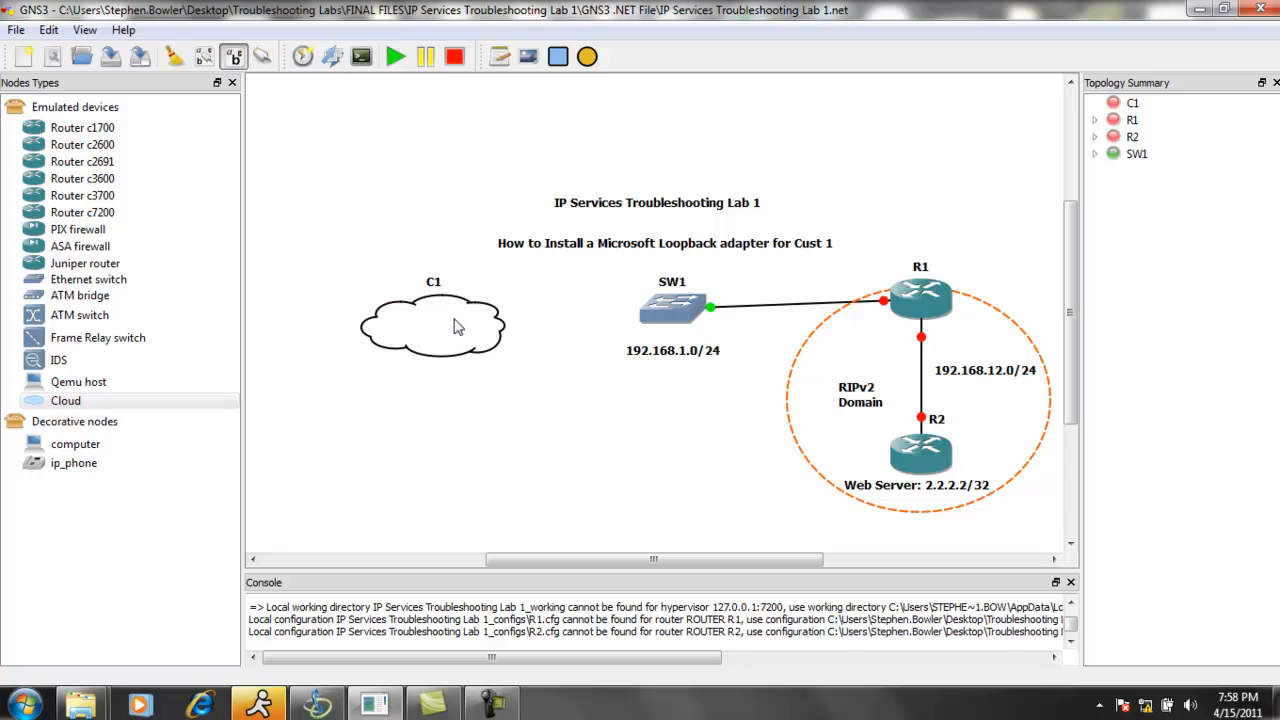
Move cloud C1 slightly away from SW1 and connect its nio_gen_eth interface to SW1 with a FastEthernet link
{"action": "left_click_drag", "start_coordinate": [455, 322], "coordinate": [434, 320]}
{"action": "left_click", "coordinate": [575, 343]}
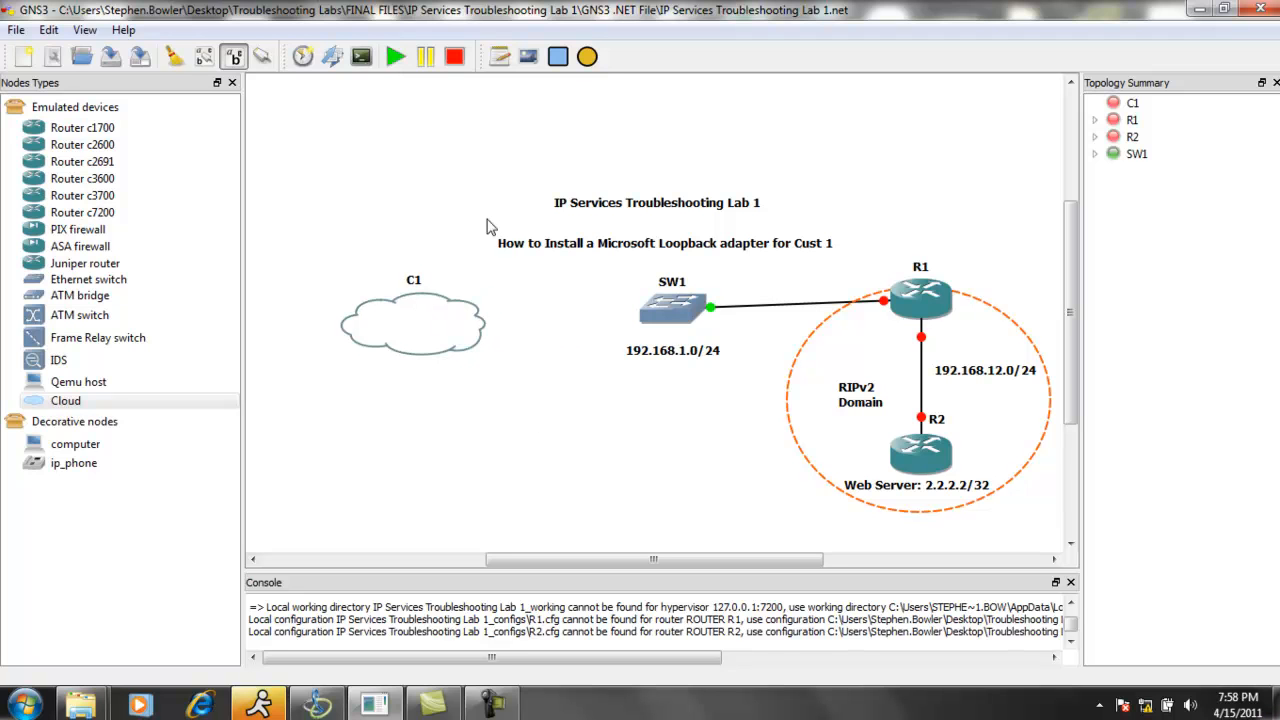
{"action": "left_click", "coordinate": [263, 60]}
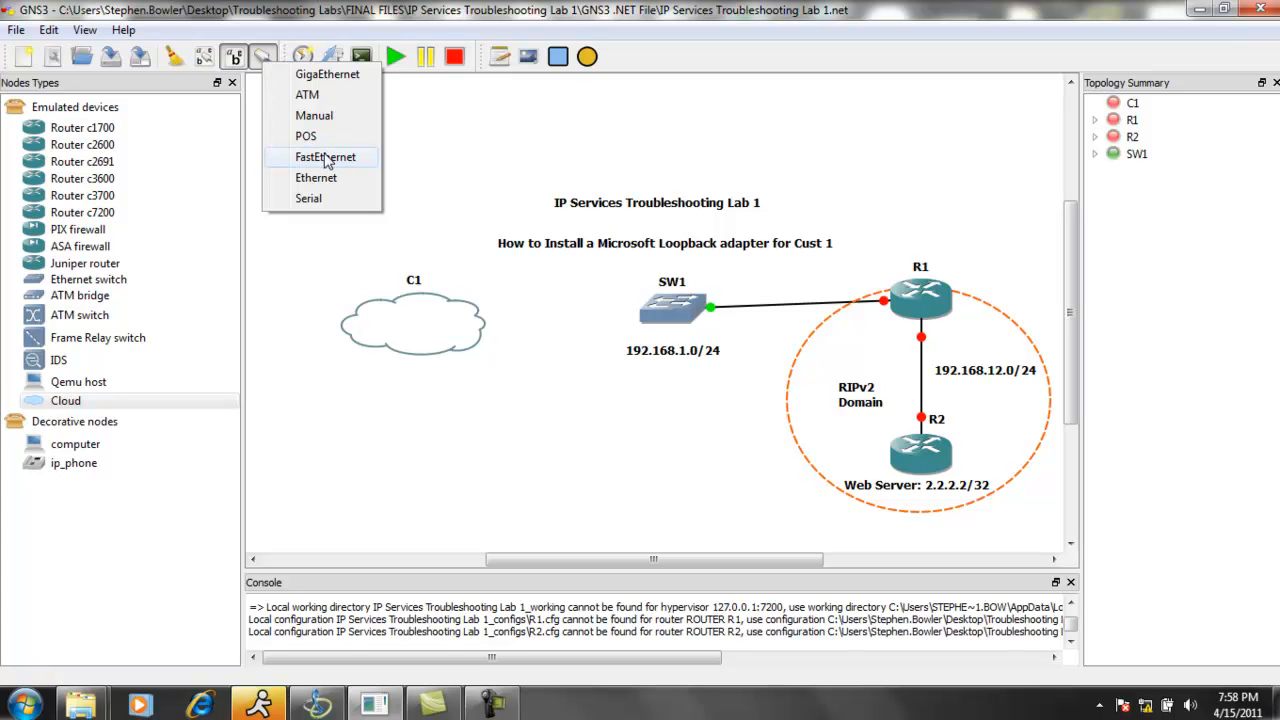
{"action": "left_click", "coordinate": [325, 158]}
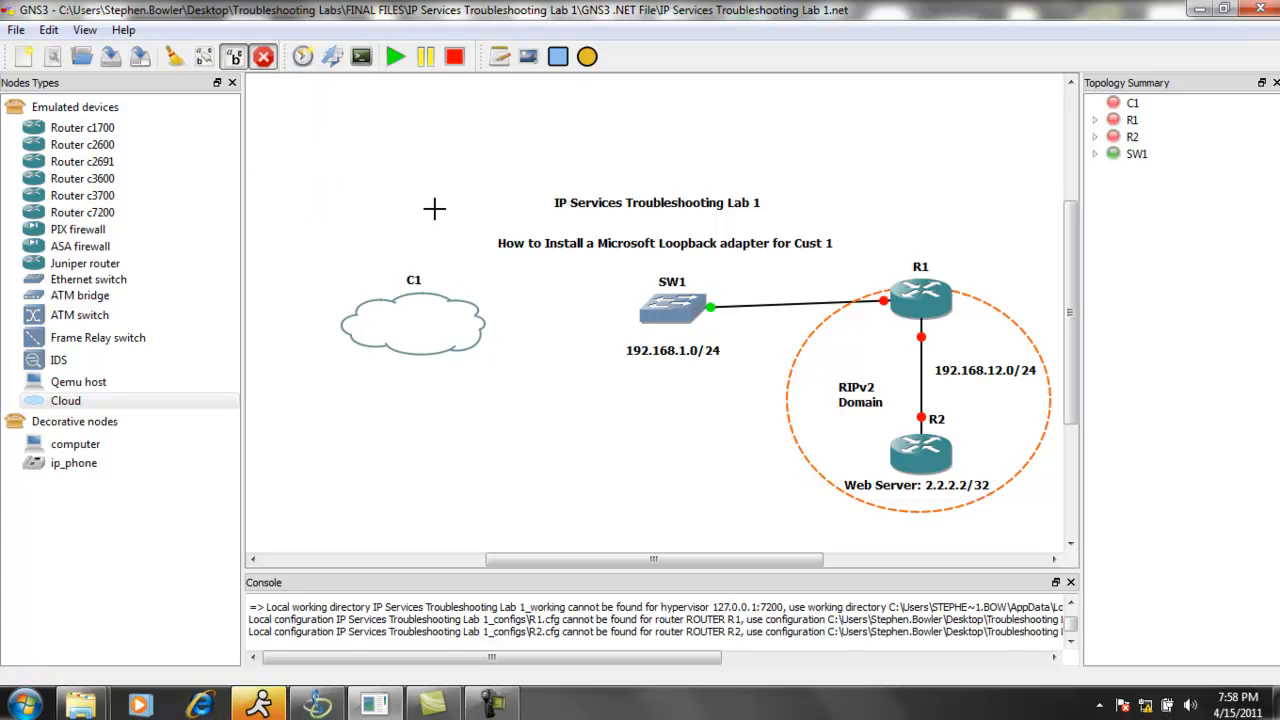
{"action": "left_click", "coordinate": [431, 326]}
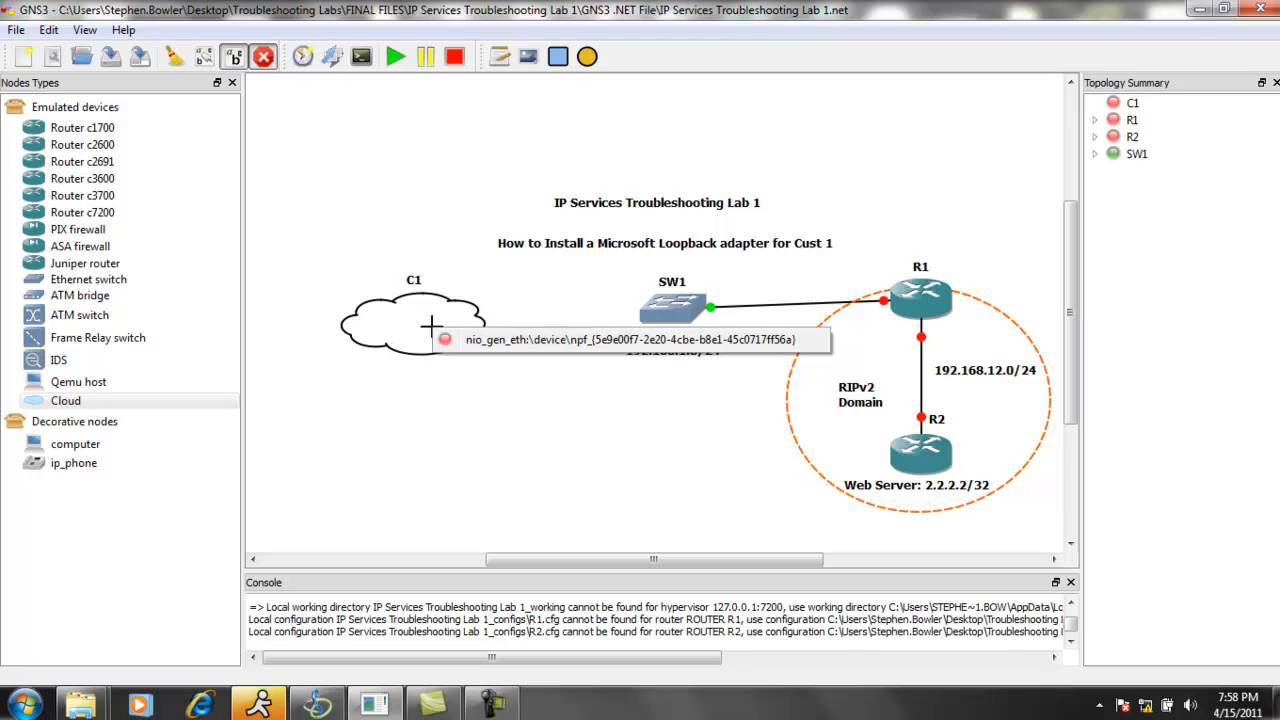
{"action": "left_click", "coordinate": [522, 340]}
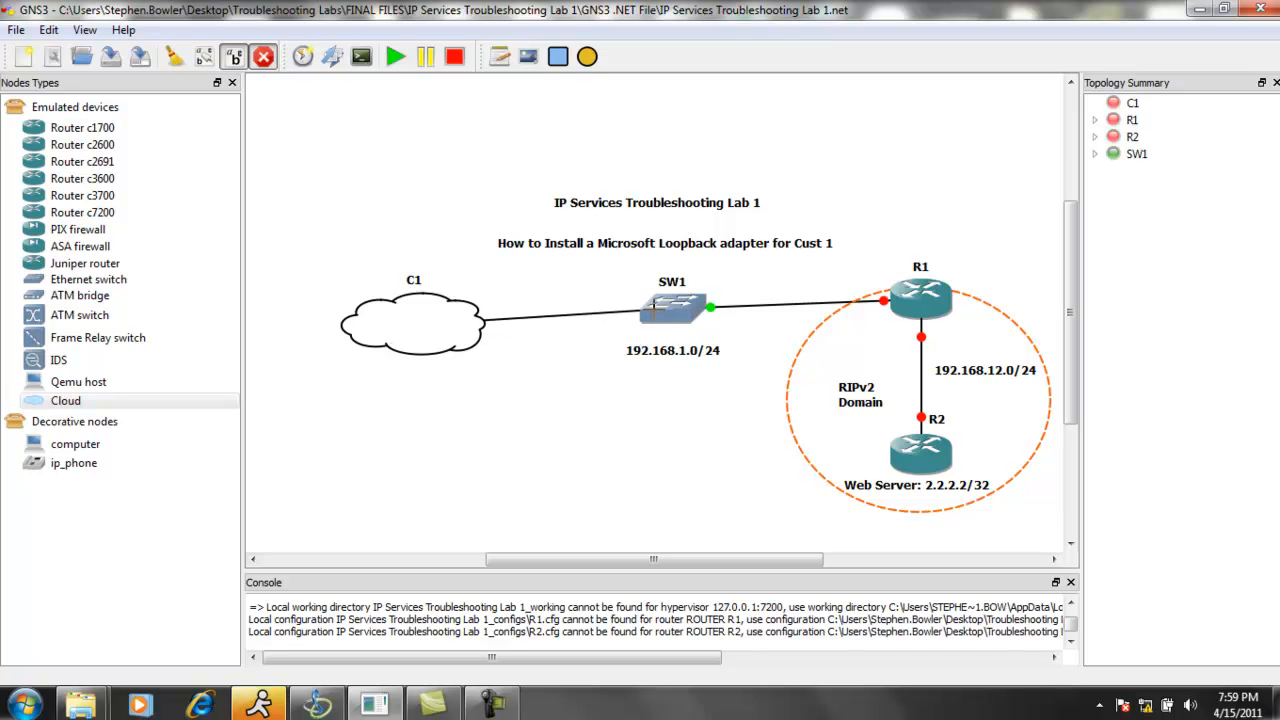
{"action": "left_click", "coordinate": [658, 310]}
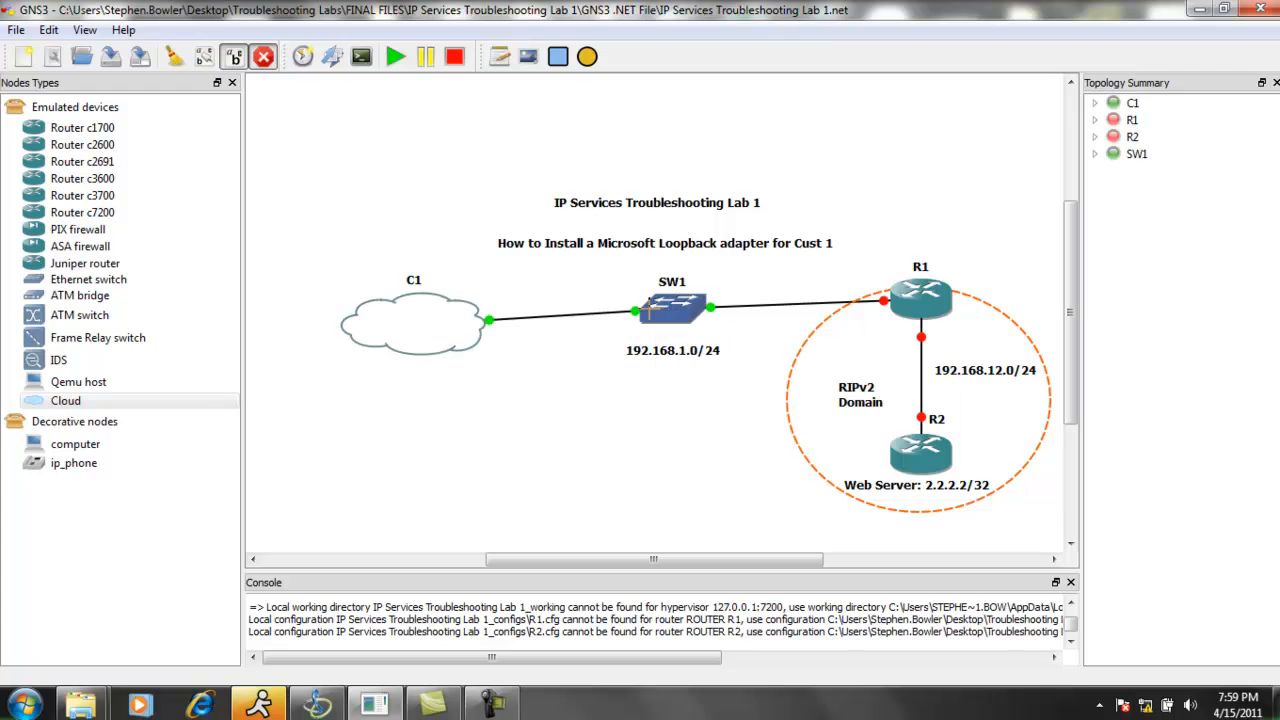